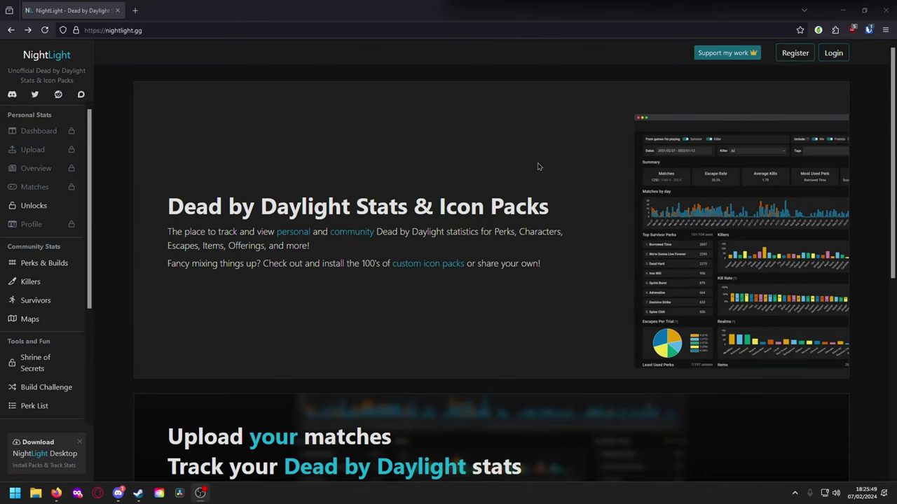
View the £3 monthly Ko-fi membership and one-time donation amounts, then return to nightlight.gg home
click(728, 58)
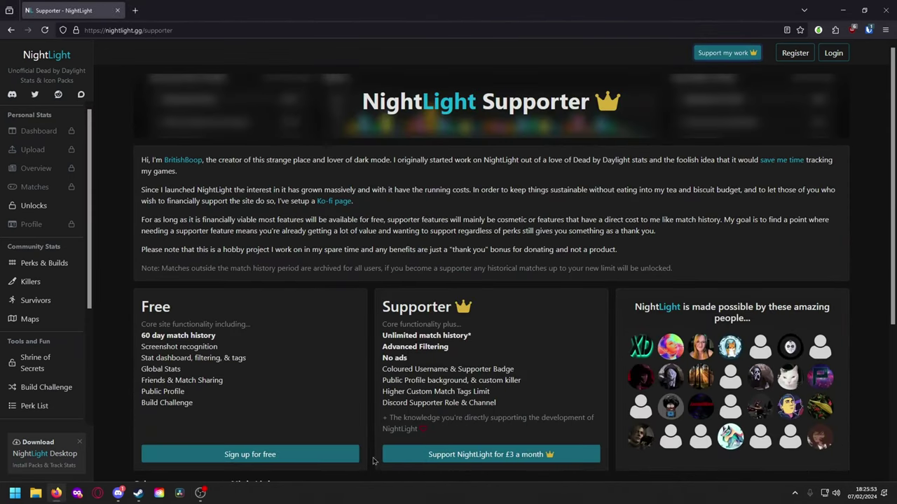
click(482, 454)
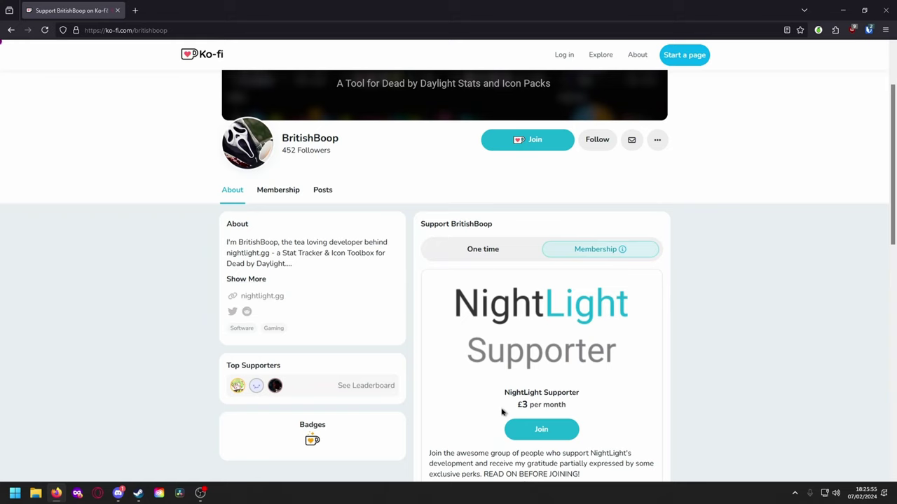
click(488, 258)
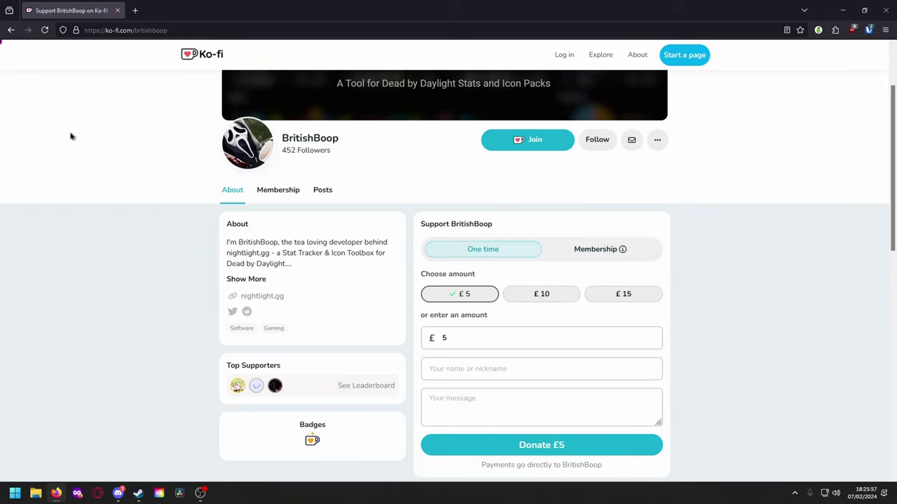
click(11, 31)
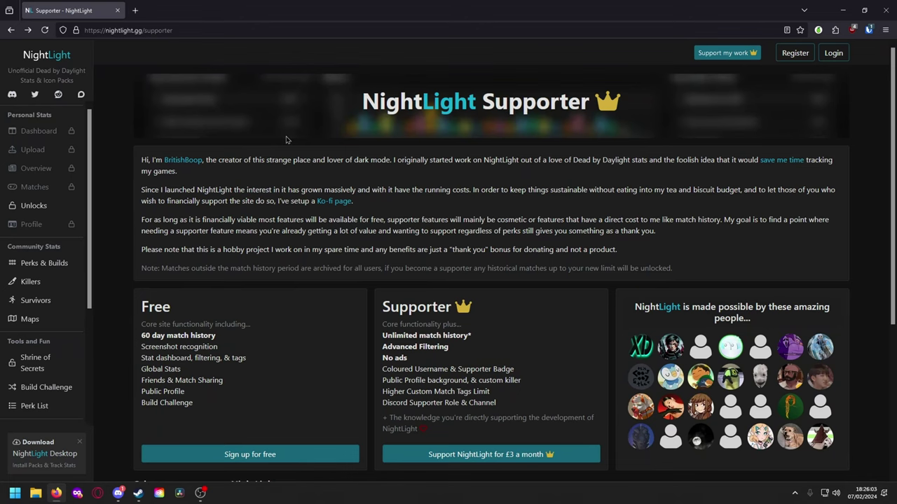
click(67, 61)
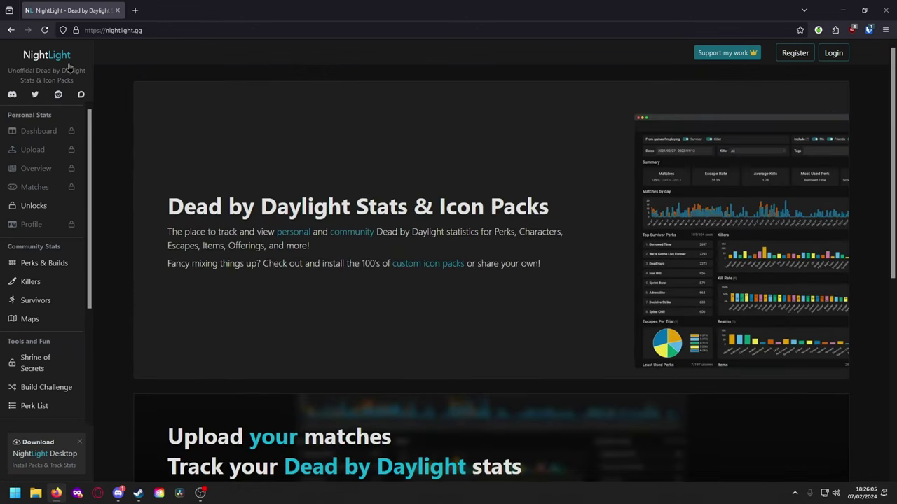
Download nightlight_desktop_setup-1.2.0.exe from the NightLight Desktop page and run it from Firefox's downloads
click(44, 472)
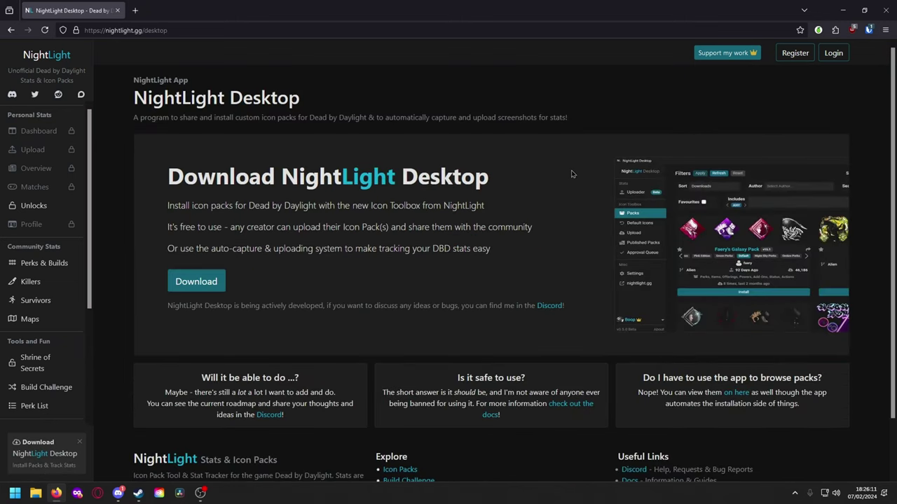
click(201, 285)
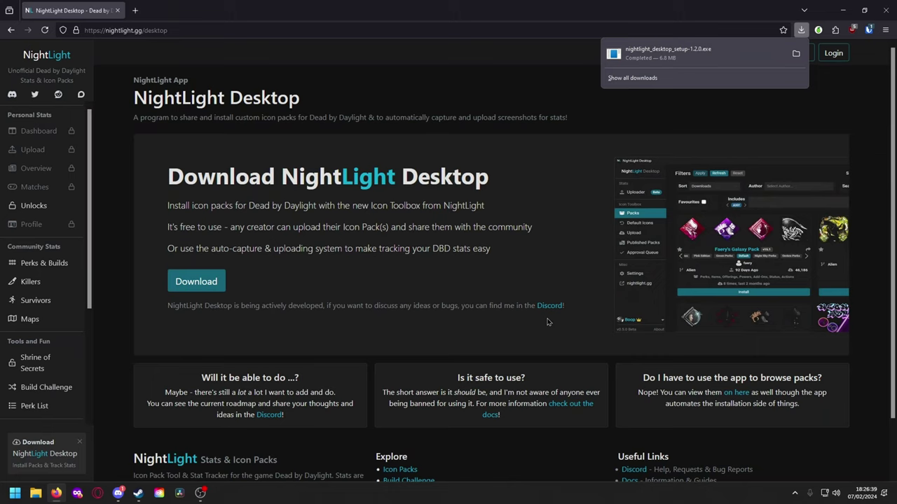
click(707, 88)
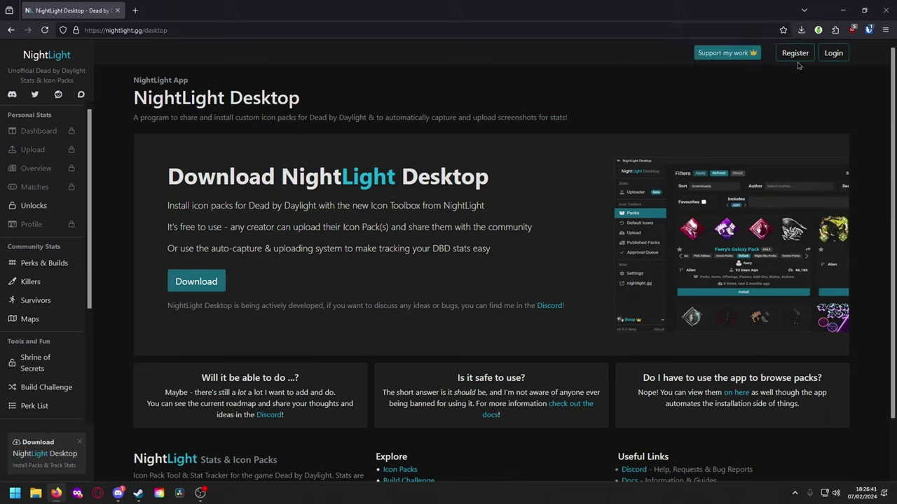
click(801, 30)
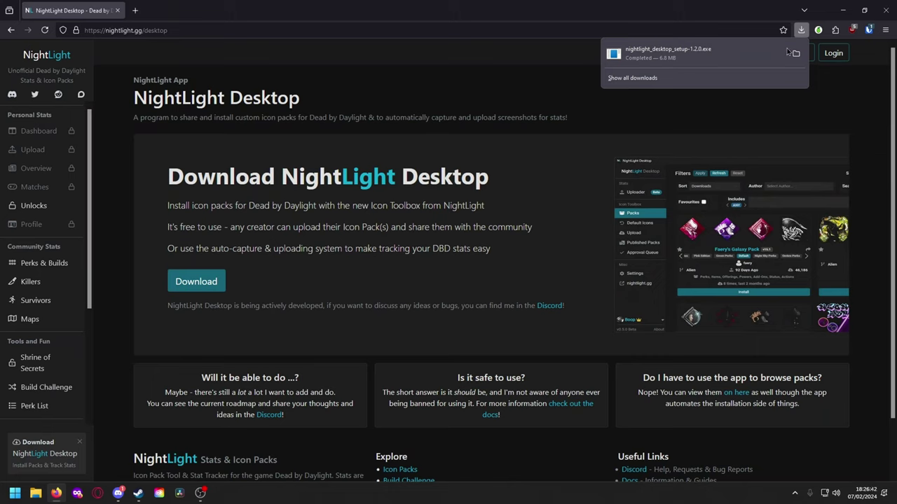
click(704, 57)
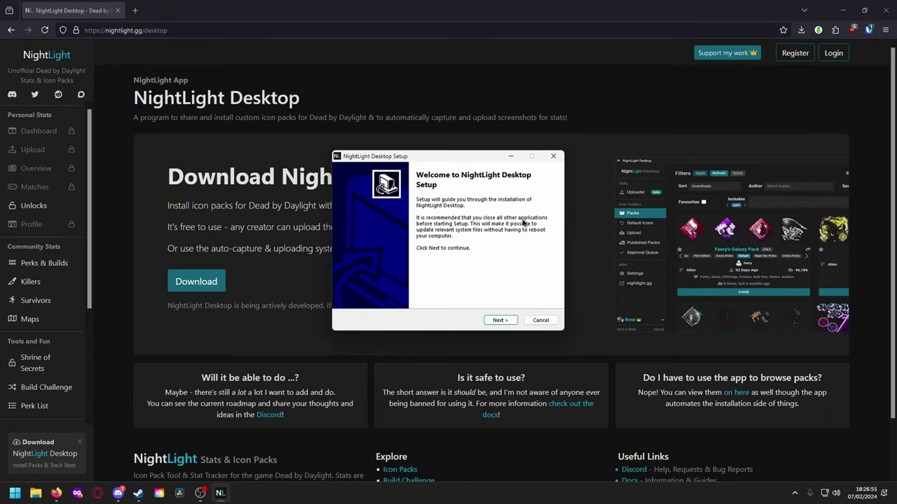
Install NightLight Desktop into the default local Programs folder and finish the setup wizard
click(499, 320)
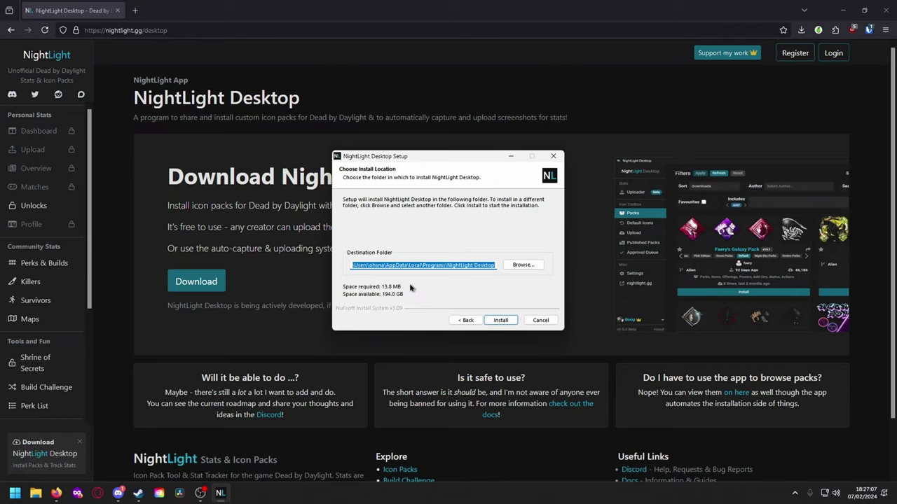
click(515, 322)
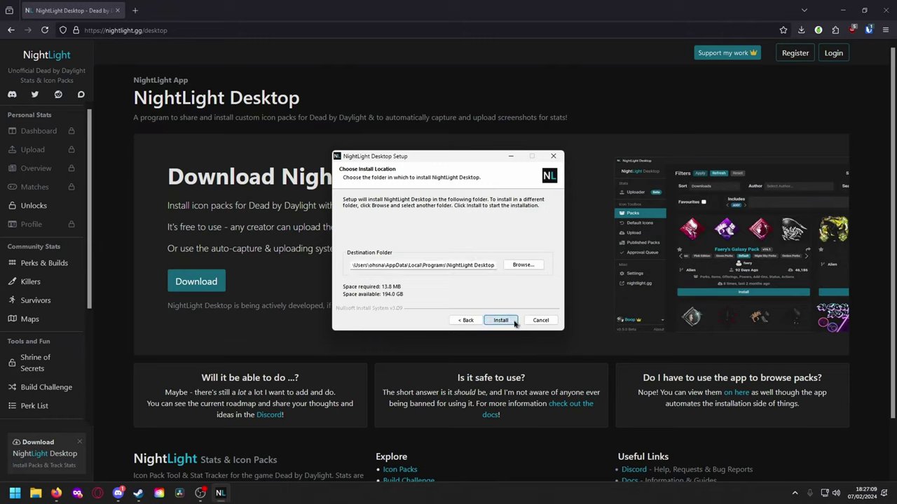
click(515, 323)
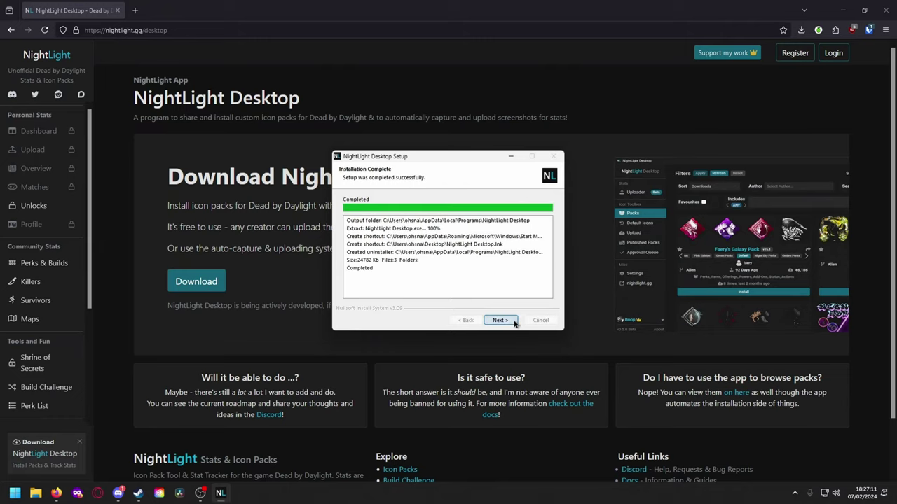
click(500, 320)
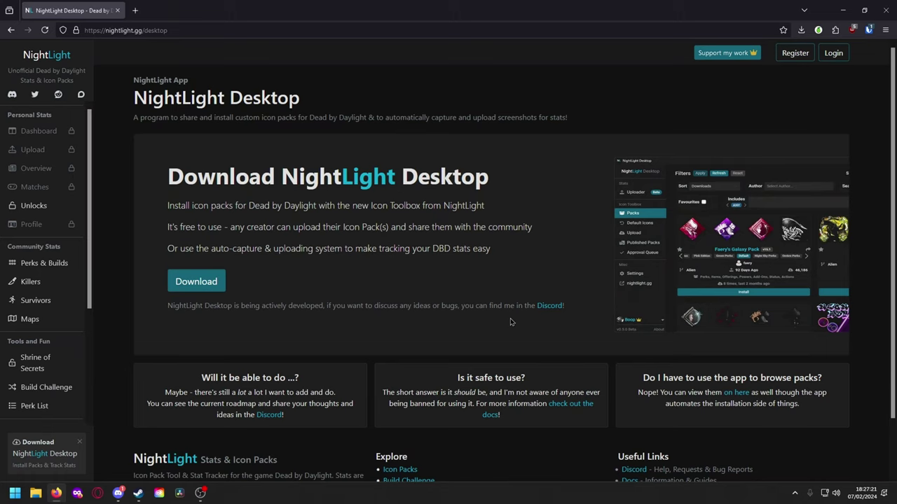
Launch NightLight Desktop via a Windows search for 'night' and go to the Icon Packs browser
key(super)
text(night)
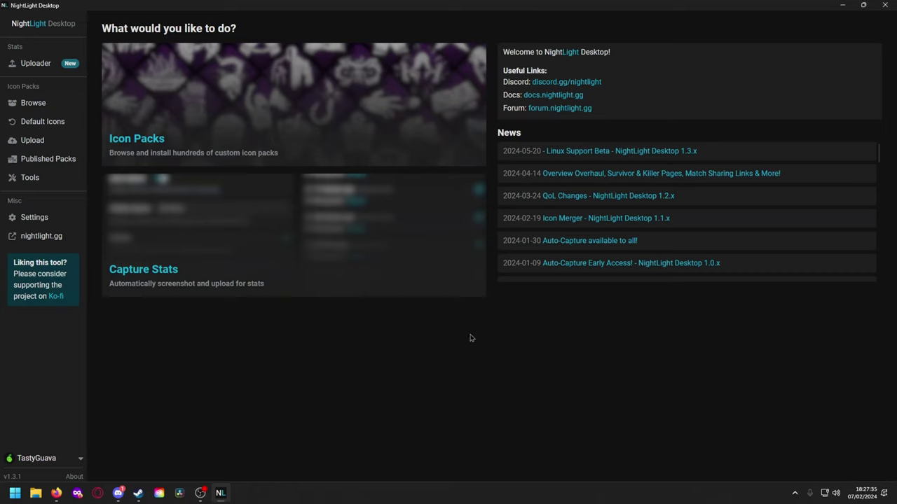
click(70, 457)
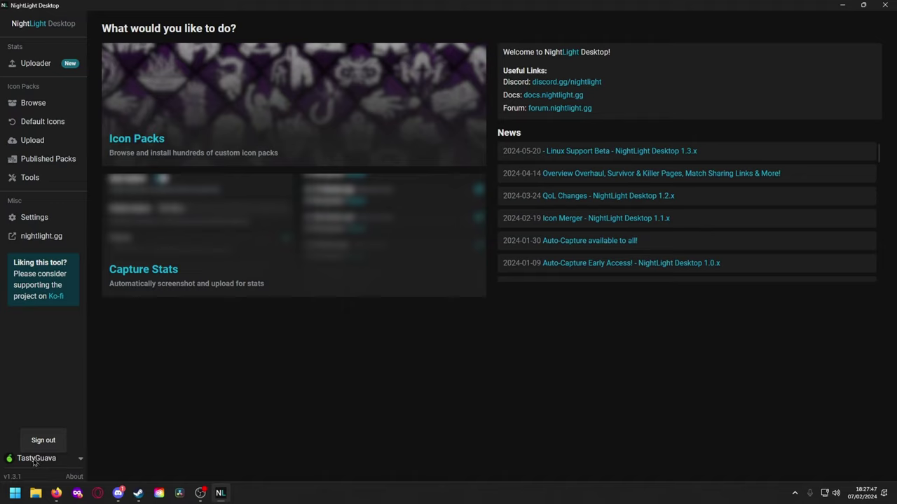
click(242, 467)
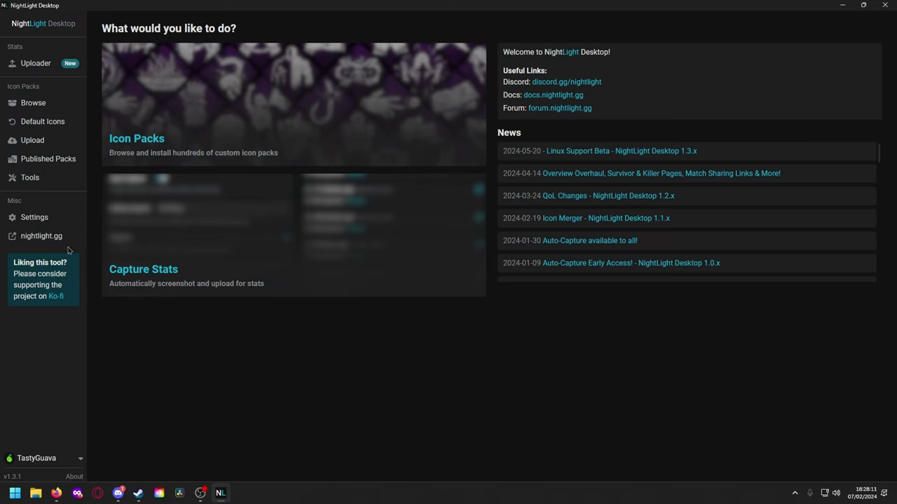
click(45, 107)
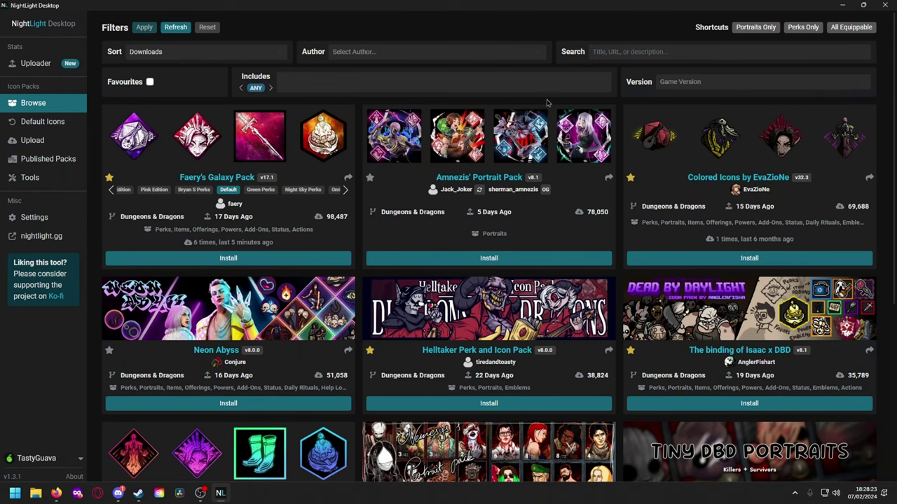
scroll(231, 154, down, 4)
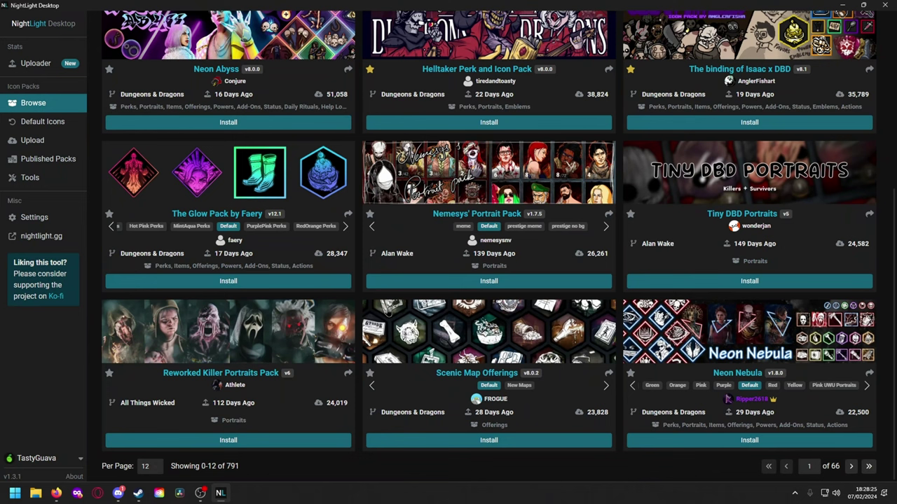
click(152, 468)
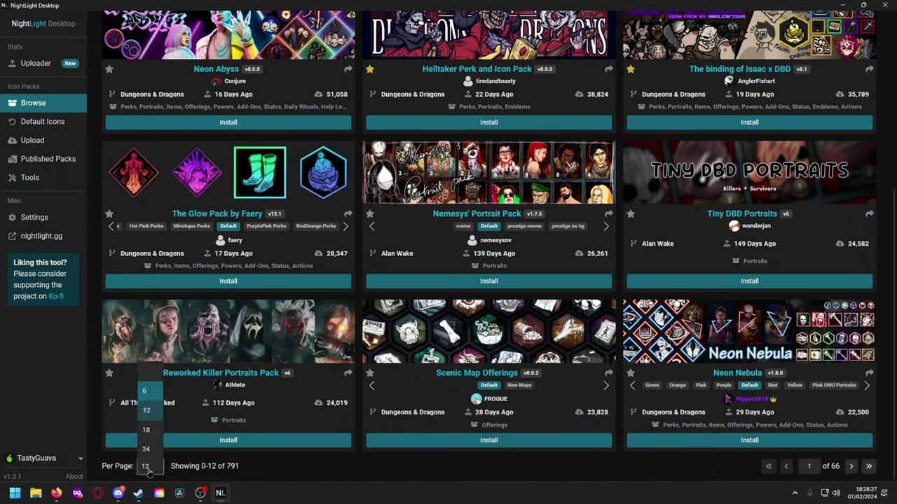
click(154, 473)
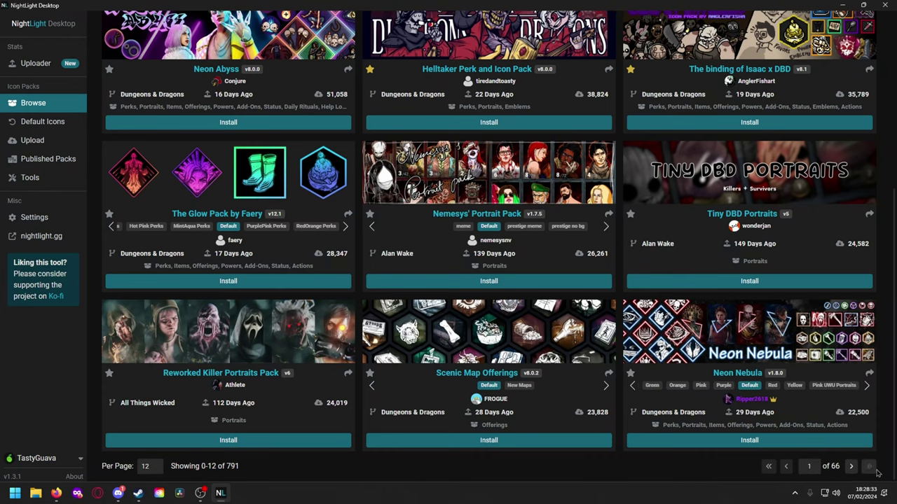
scroll(637, 372, up, 5)
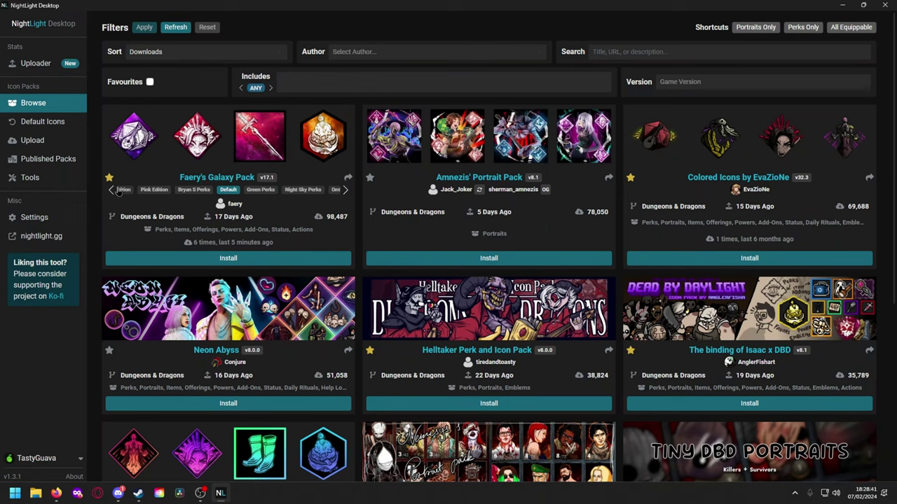
click(347, 181)
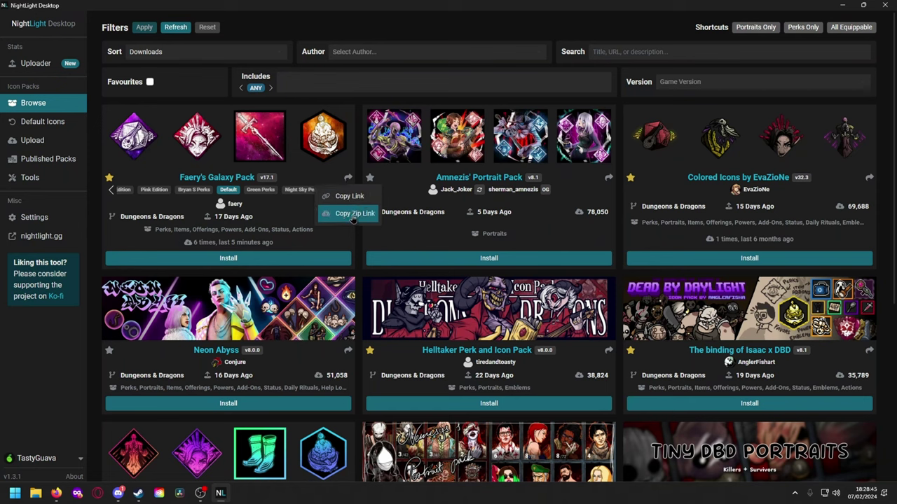
click(352, 218)
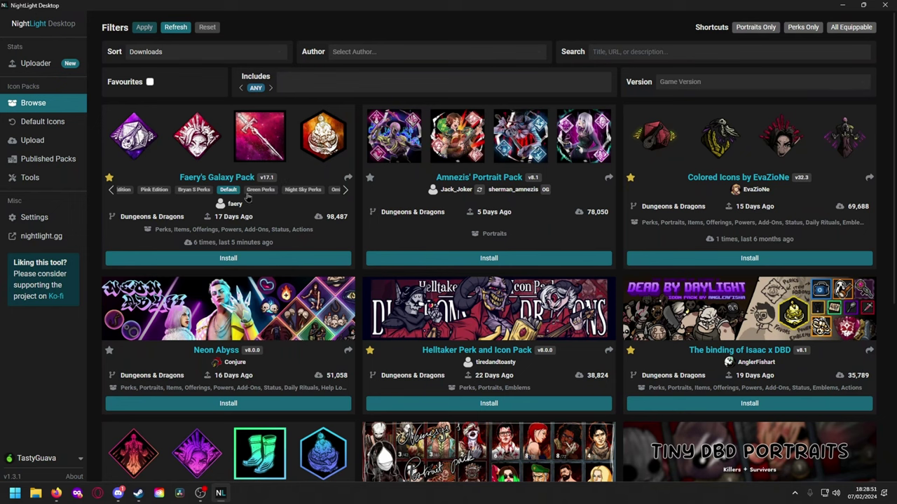
click(254, 191)
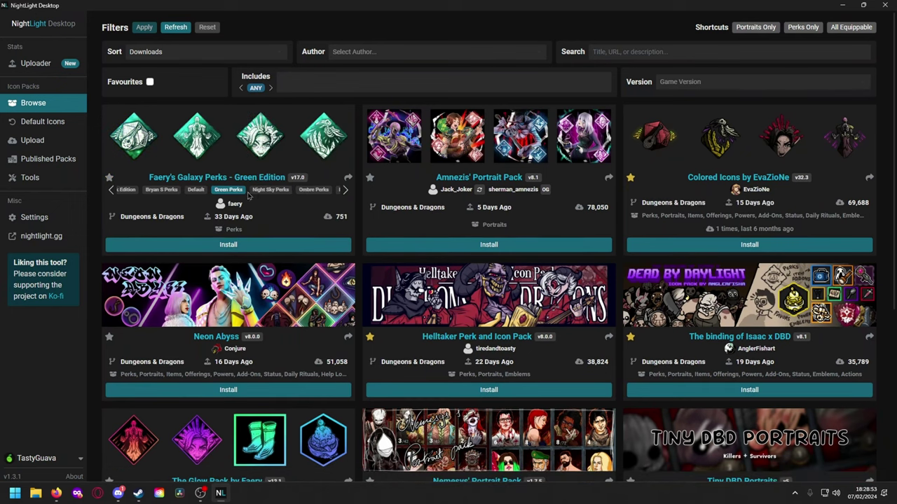
click(262, 192)
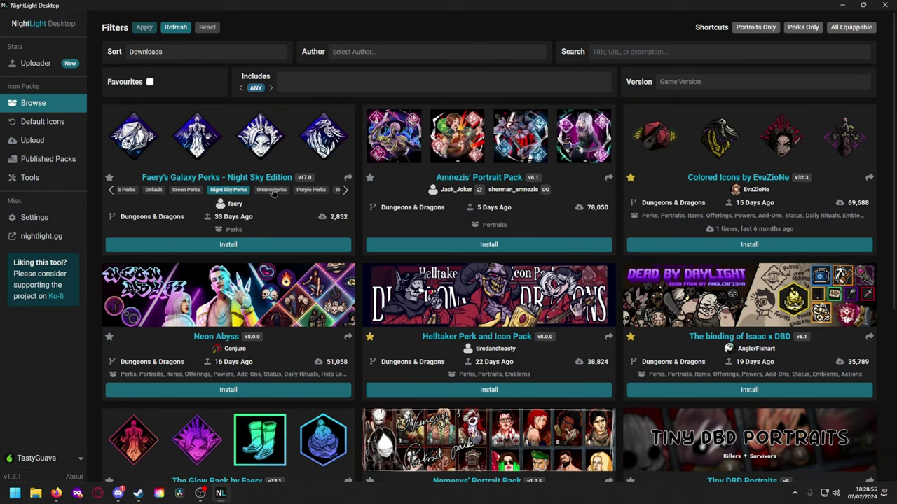
click(263, 192)
click(266, 191)
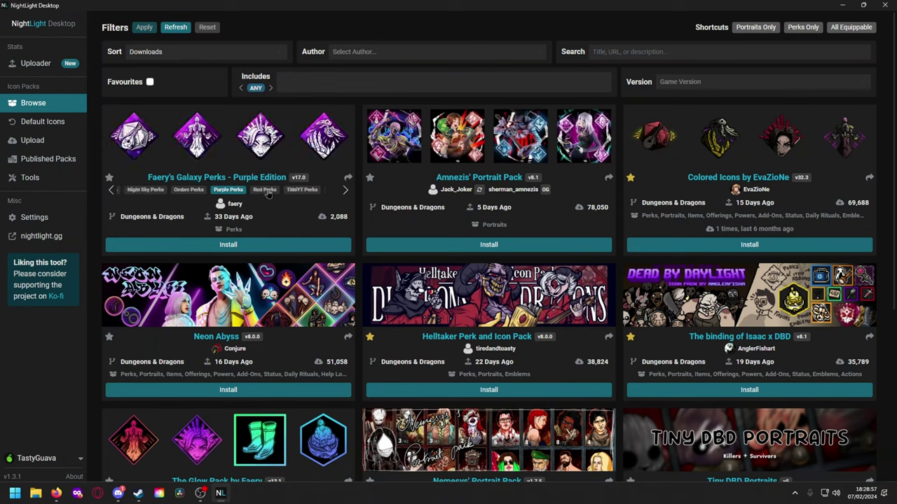
click(266, 191)
click(266, 191)
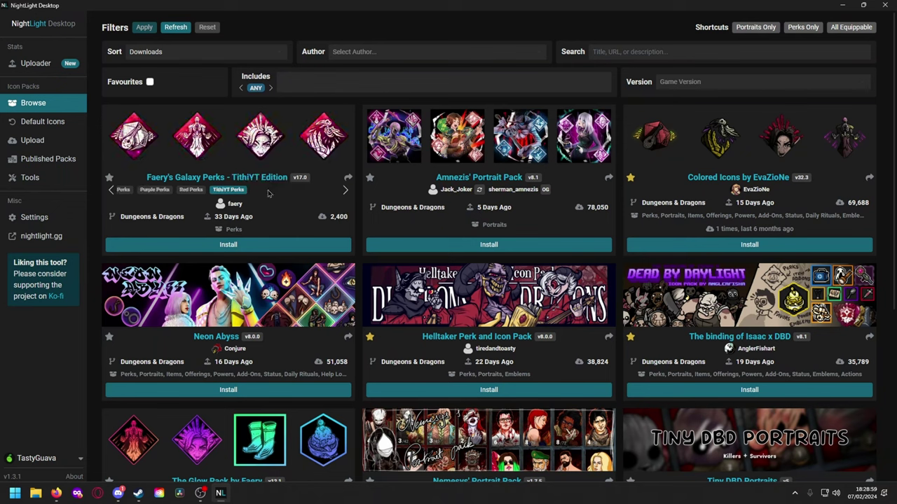
click(170, 194)
click(169, 194)
click(170, 194)
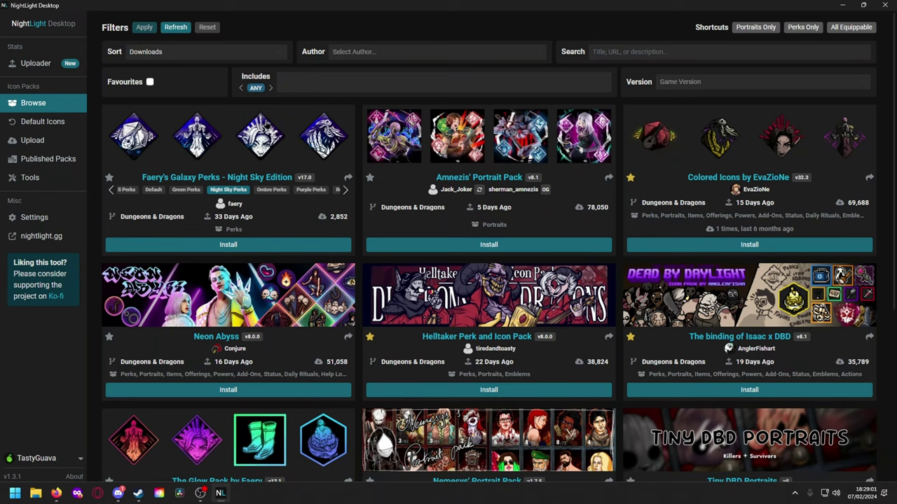
click(184, 194)
click(195, 190)
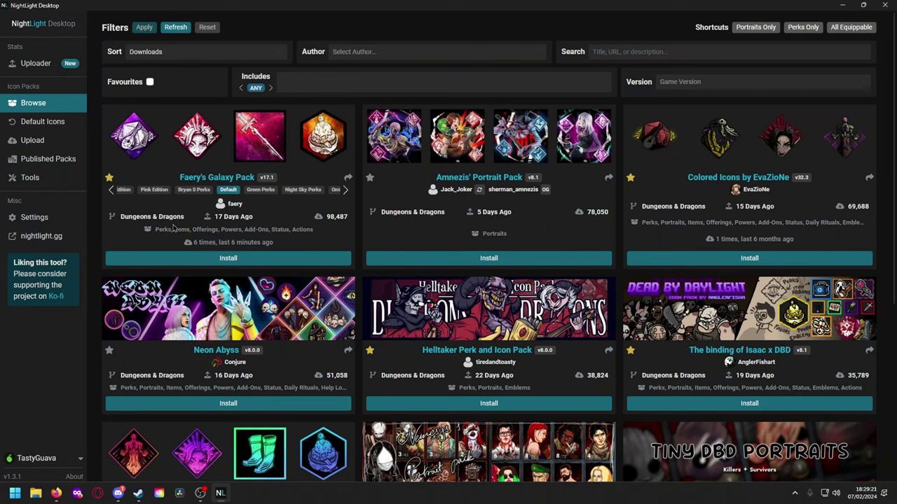
mouse_move(229, 217)
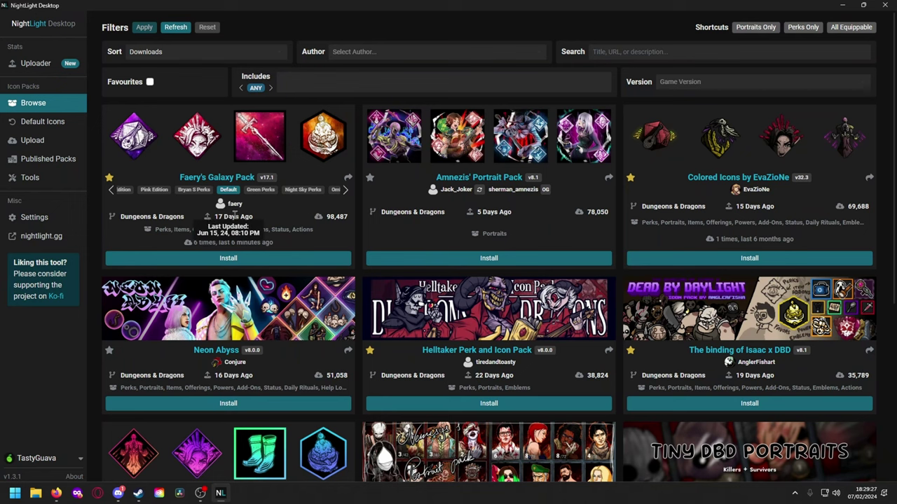
mouse_move(319, 219)
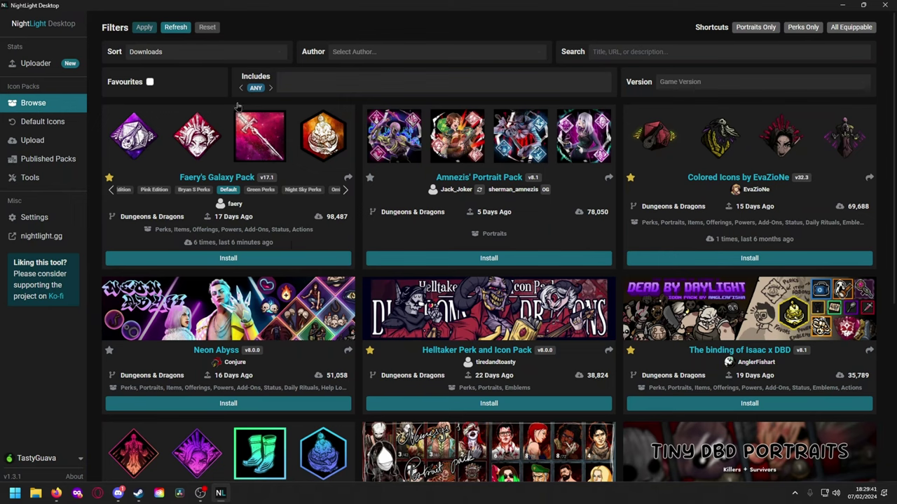
Glance at the Sort and Author choices, then filter packs to version 8.0.0 Dungeons & Dragons
click(207, 62)
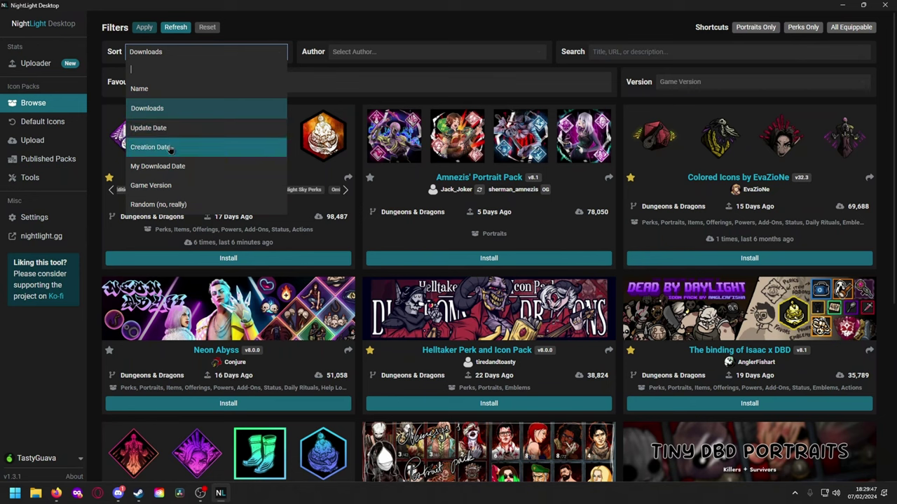
click(373, 65)
click(374, 57)
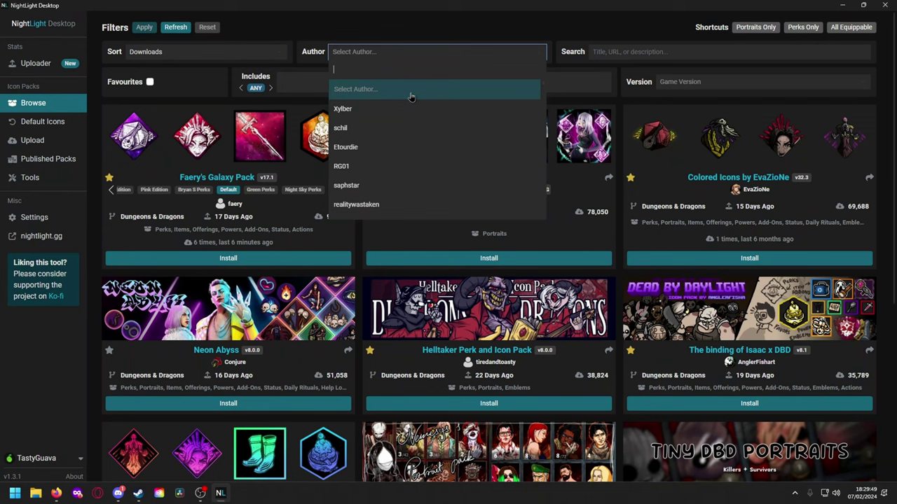
click(411, 91)
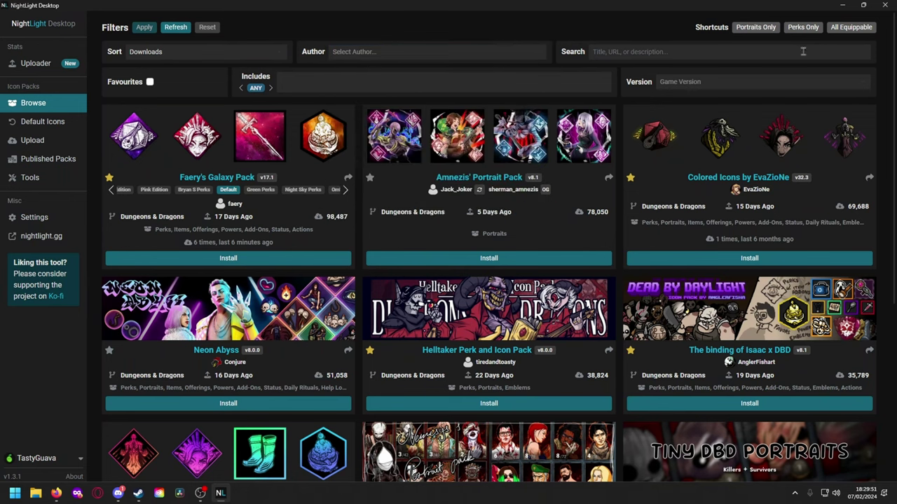
click(781, 85)
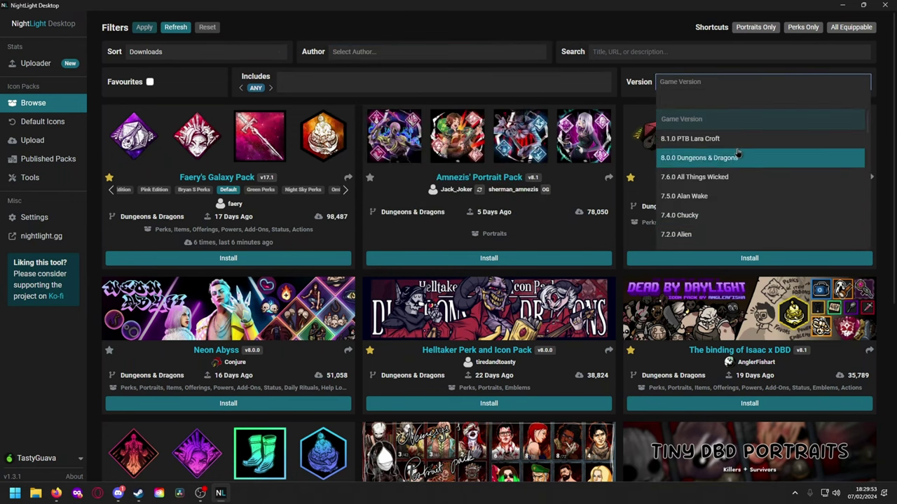
click(707, 159)
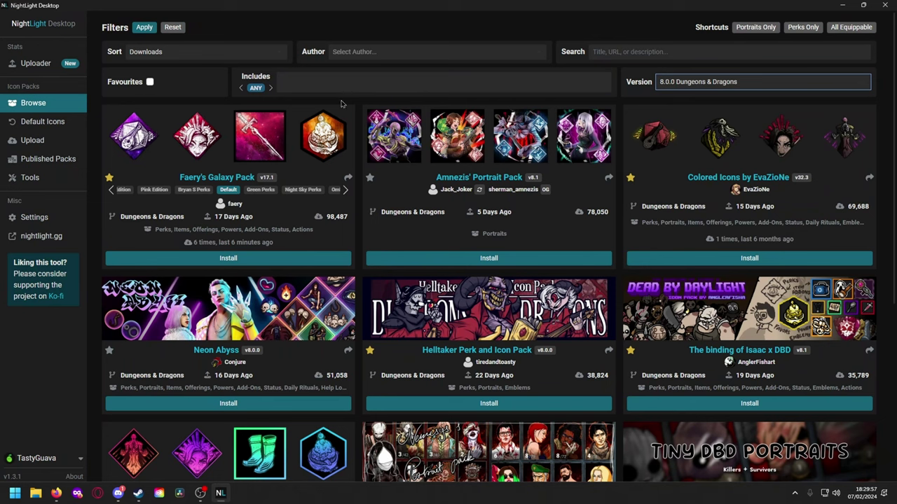
click(327, 85)
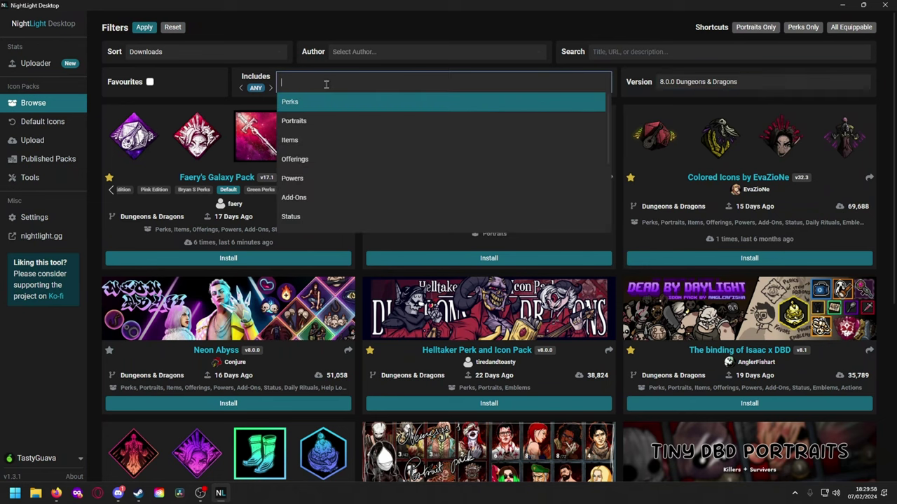
click(149, 82)
click(150, 82)
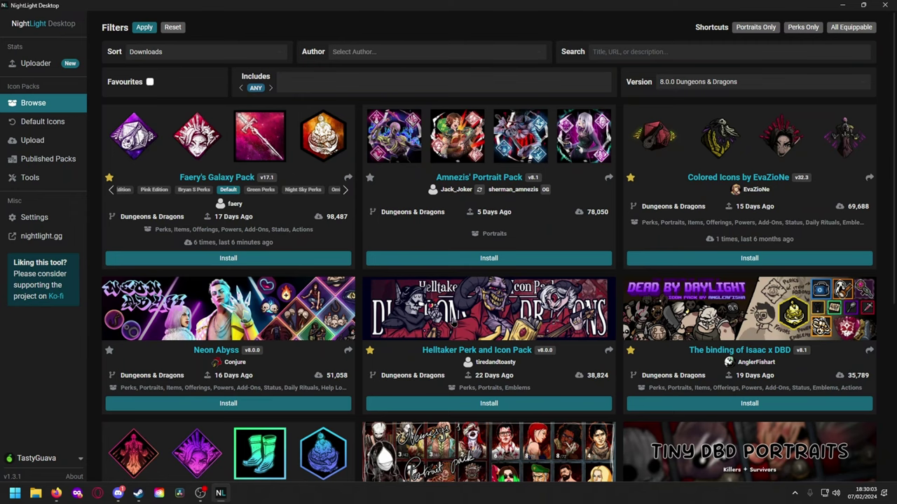
click(223, 258)
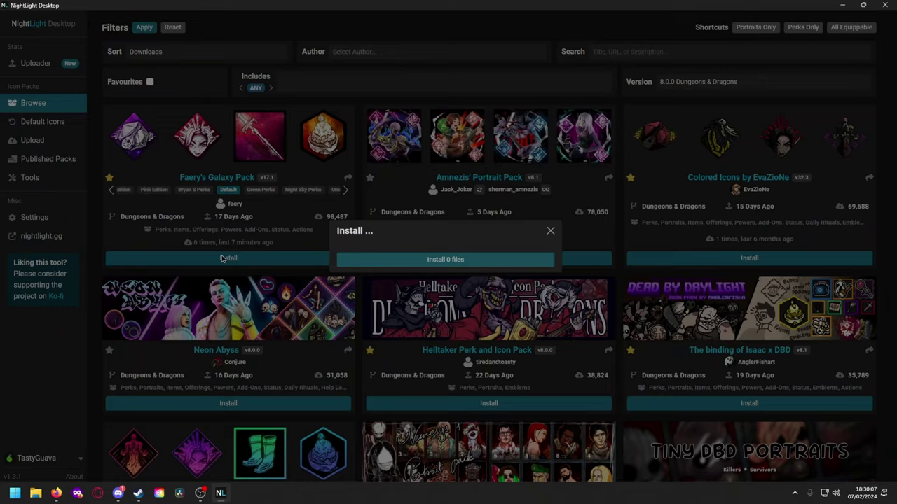
click(550, 183)
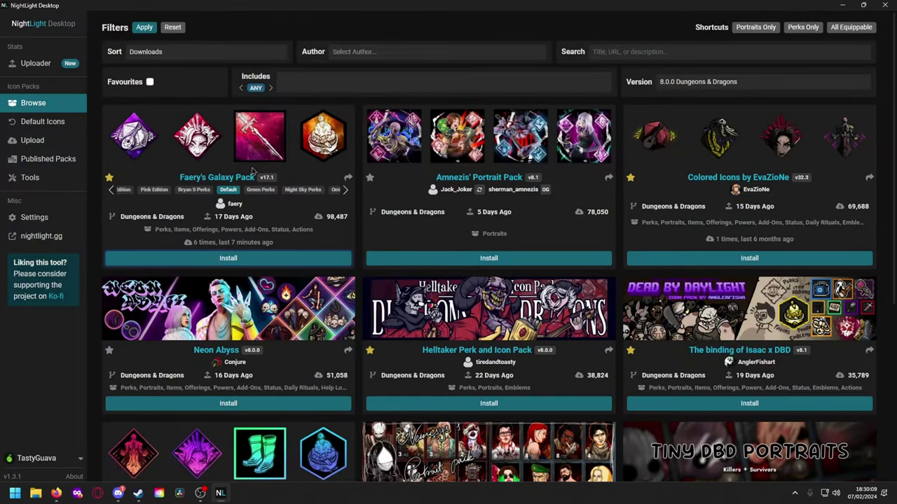
click(248, 139)
scroll(442, 172, down, 20)
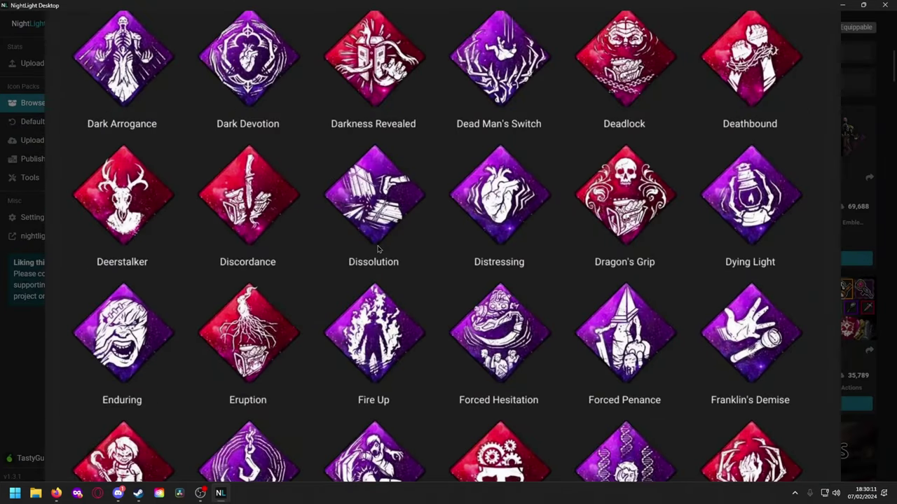
scroll(403, 239, down, 10)
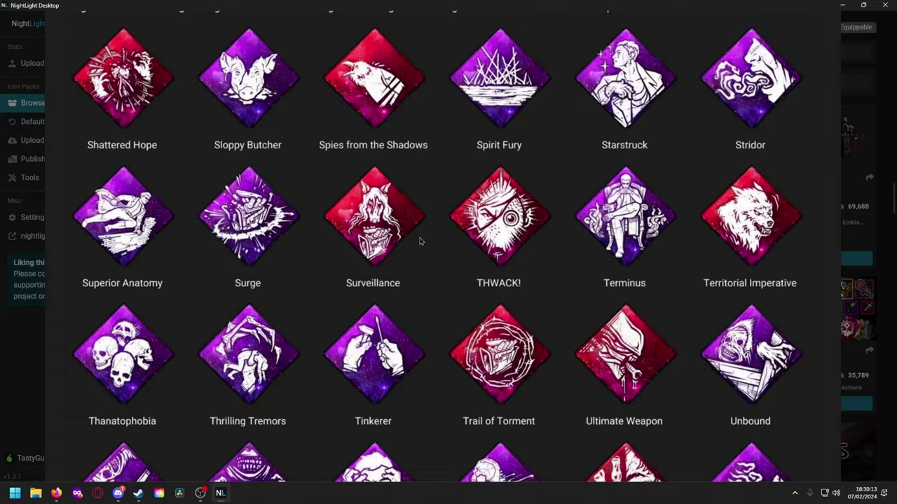
scroll(404, 245, up, 12)
scroll(403, 259, up, 15)
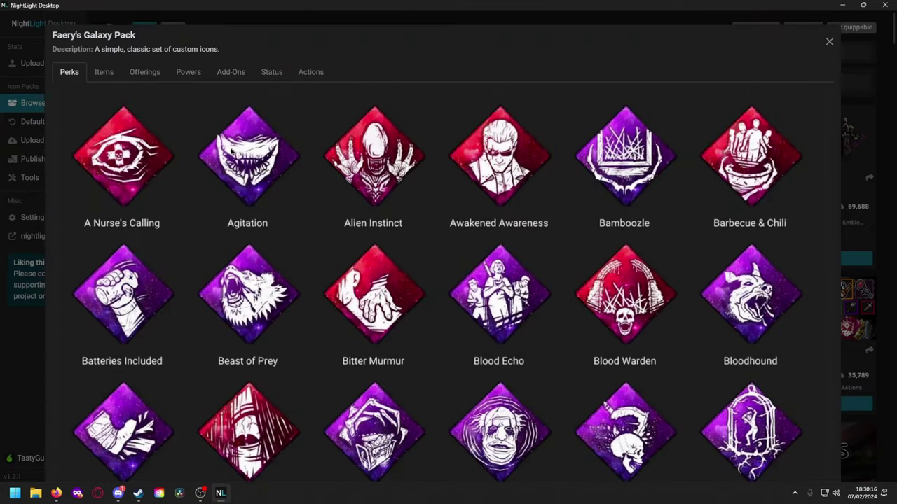
click(104, 76)
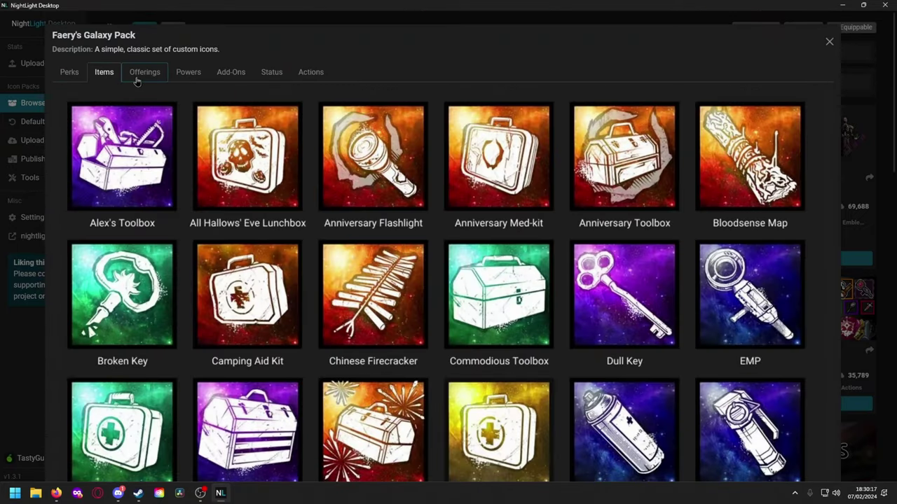
click(139, 76)
click(186, 73)
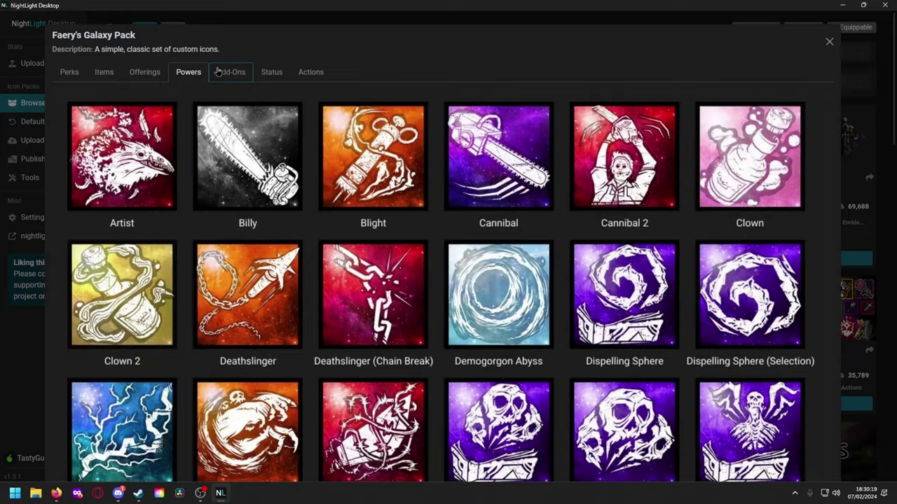
click(225, 72)
click(272, 73)
click(312, 73)
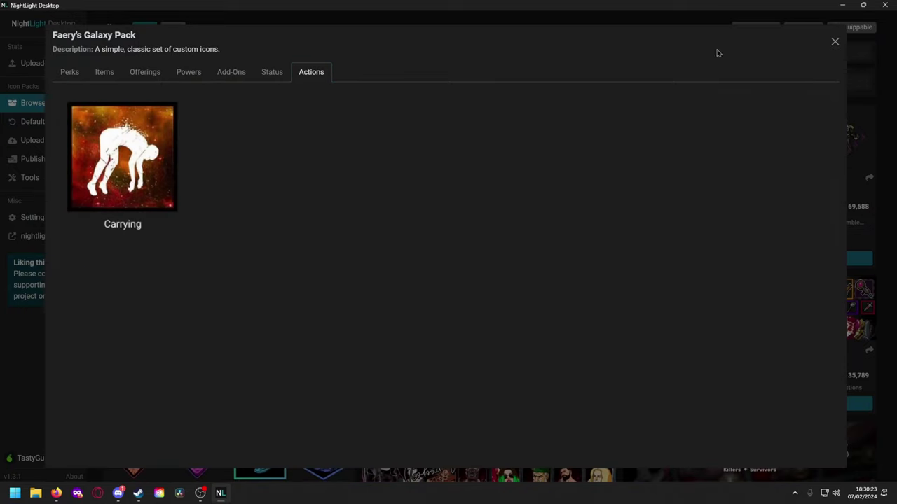
click(833, 41)
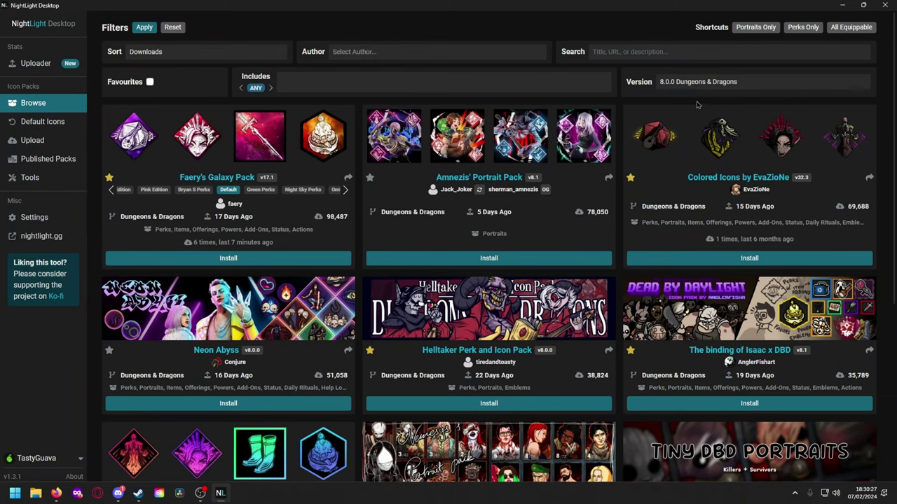
click(209, 263)
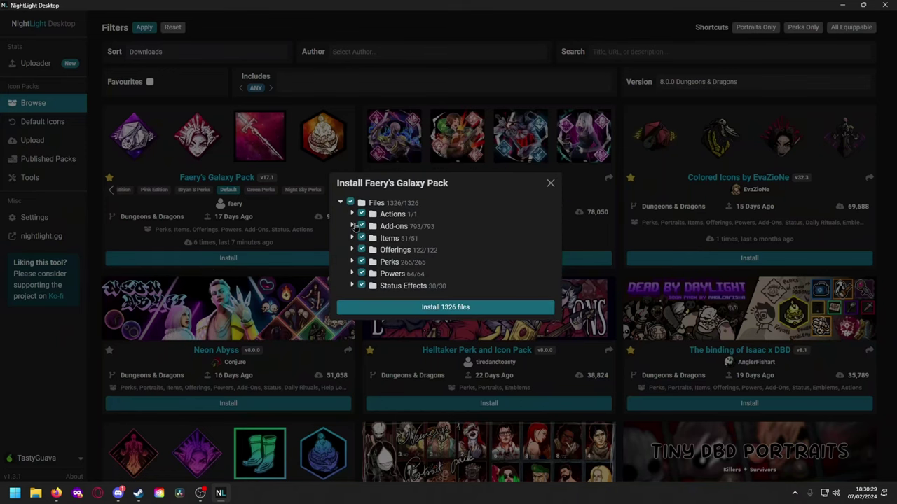
click(350, 203)
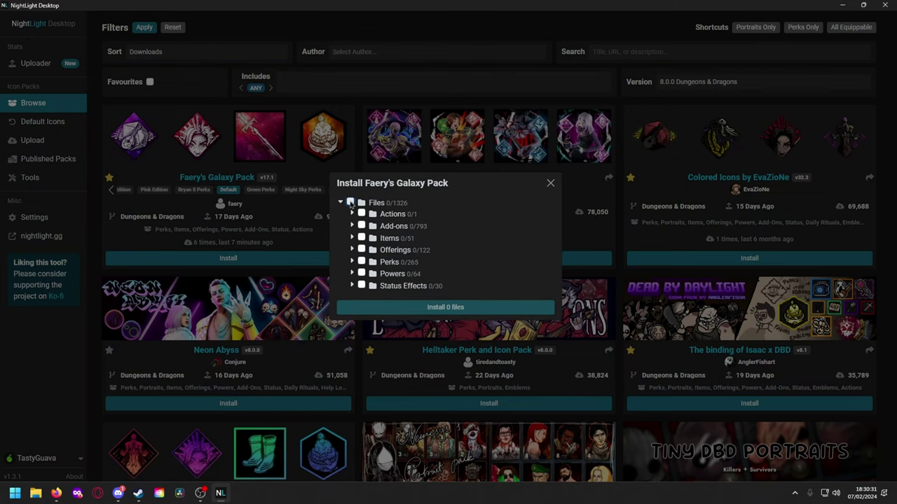
click(350, 202)
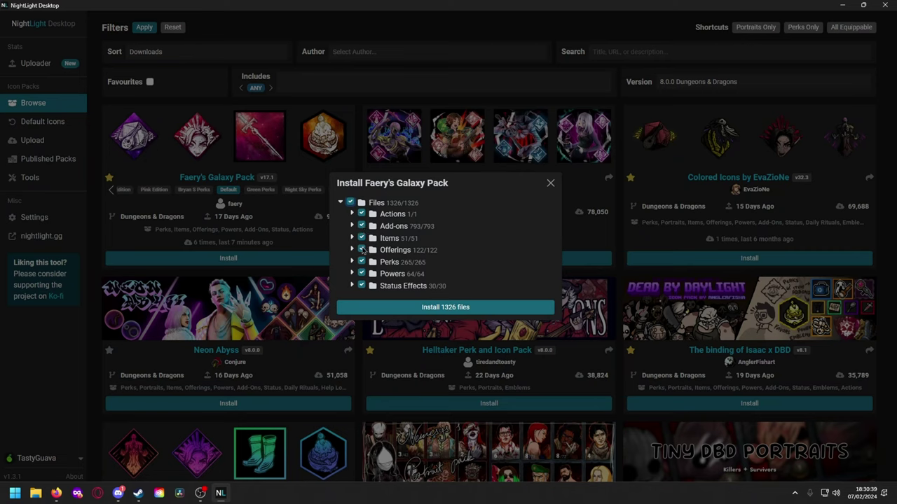
click(470, 312)
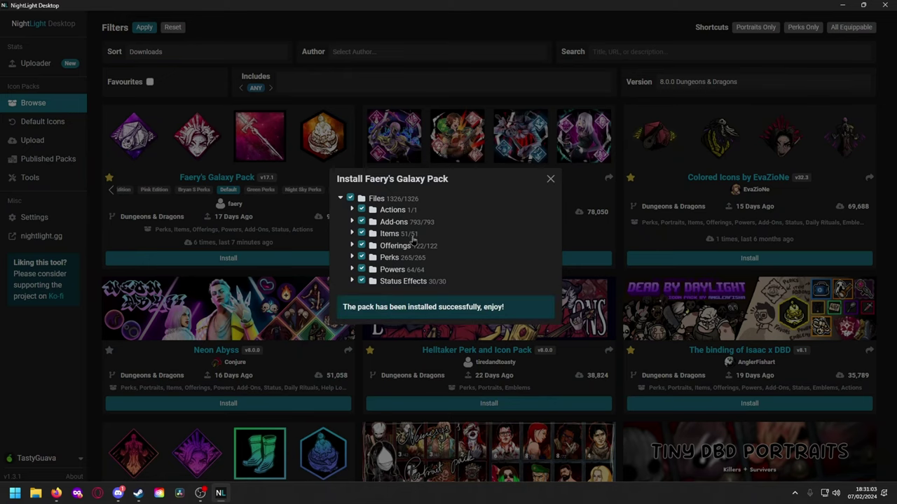
click(550, 179)
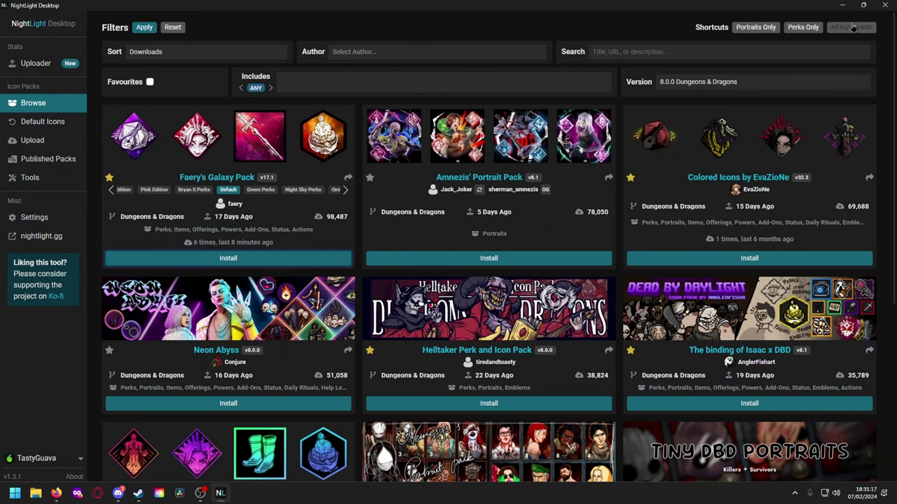
Narrow the list to Portraits-only packs and preview the Updated Spongebob Killer and Survivor Portraits
click(757, 28)
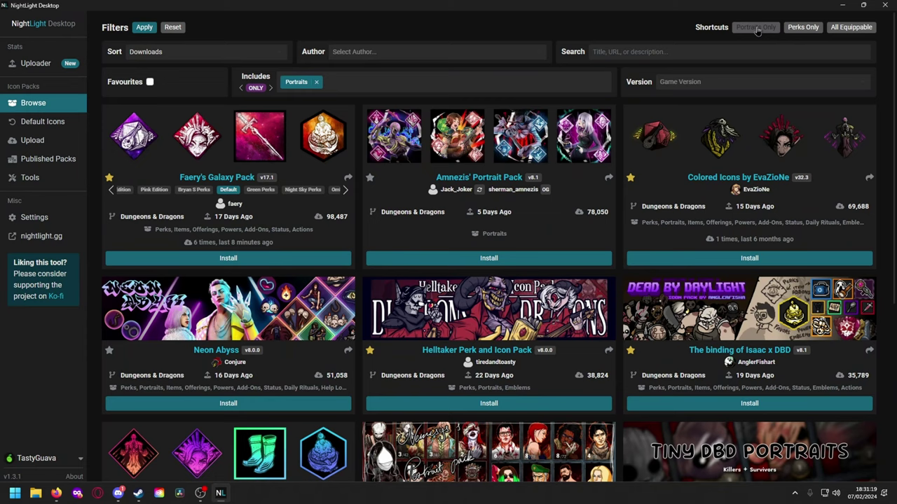
click(144, 27)
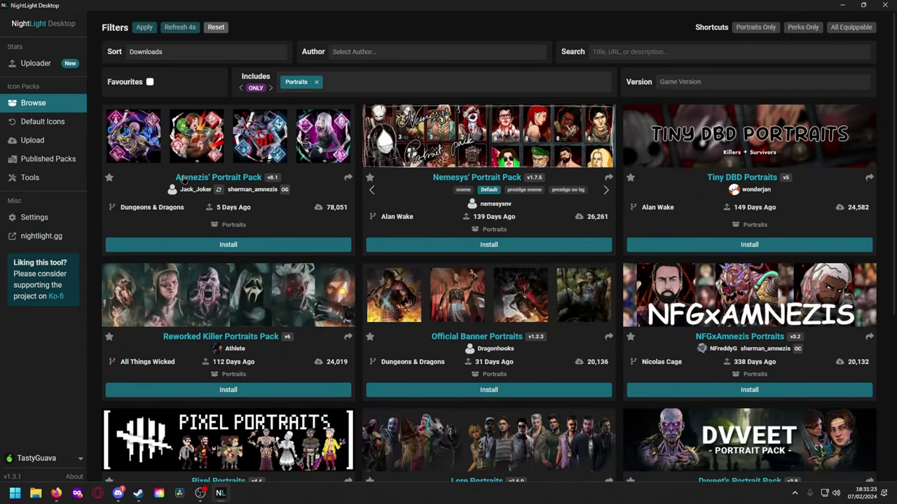
scroll(677, 185, down, 3)
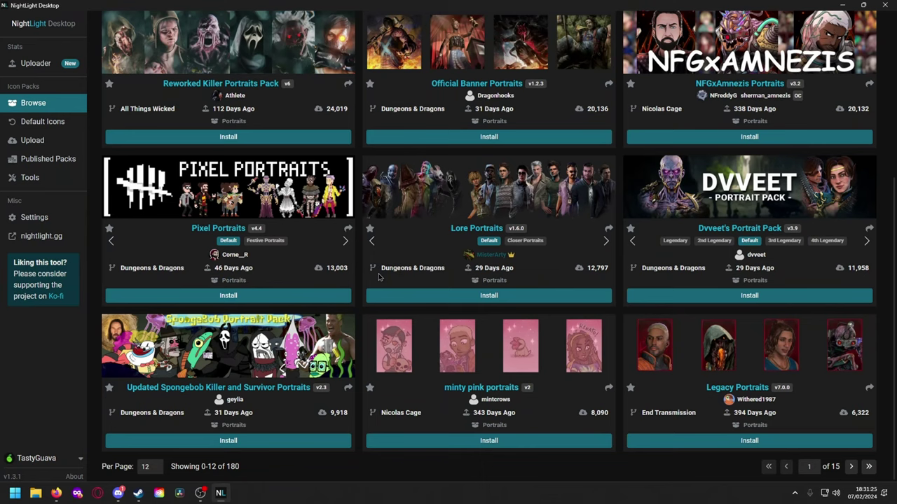
click(211, 345)
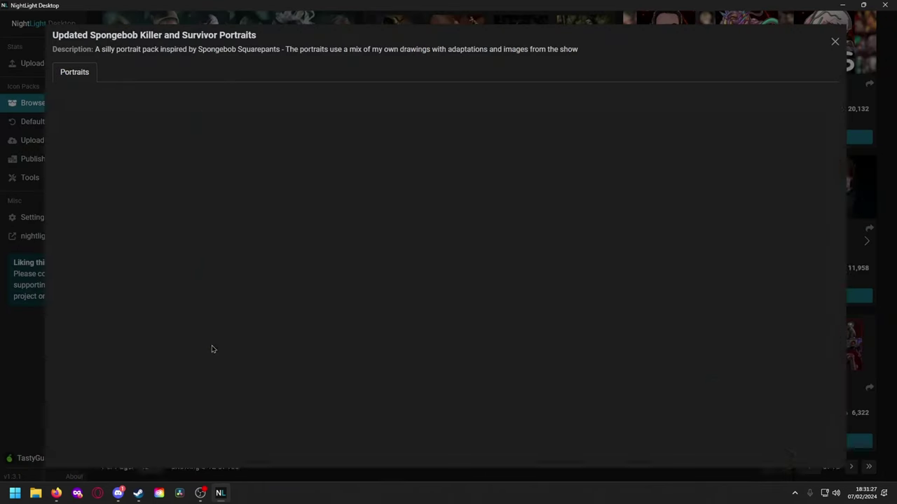
scroll(385, 164, down, 1)
scroll(393, 174, down, 10)
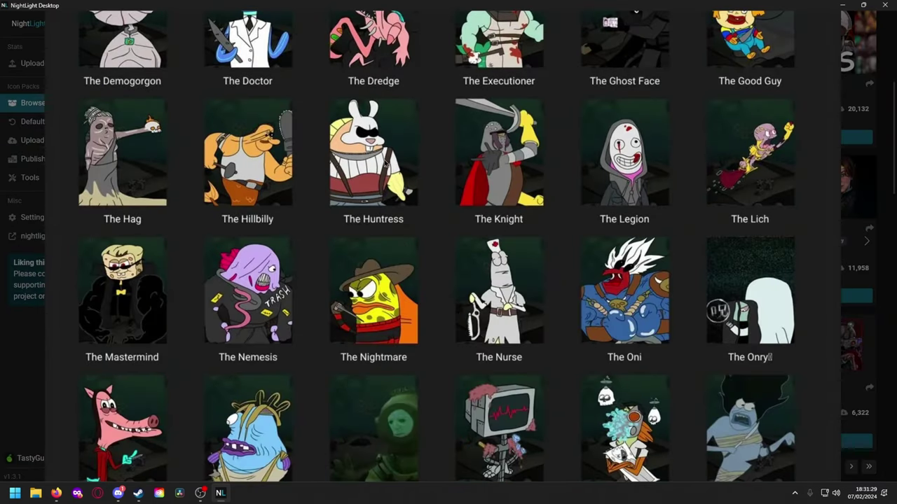
scroll(400, 184, down, 10)
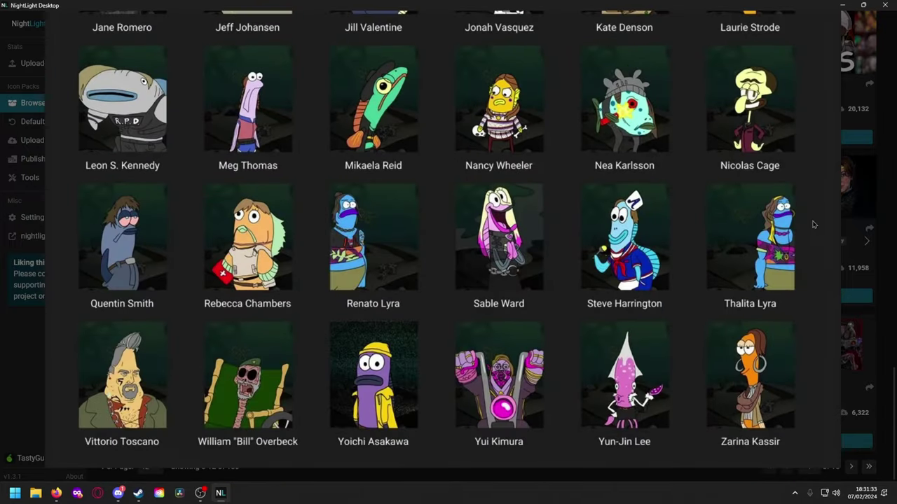
click(855, 222)
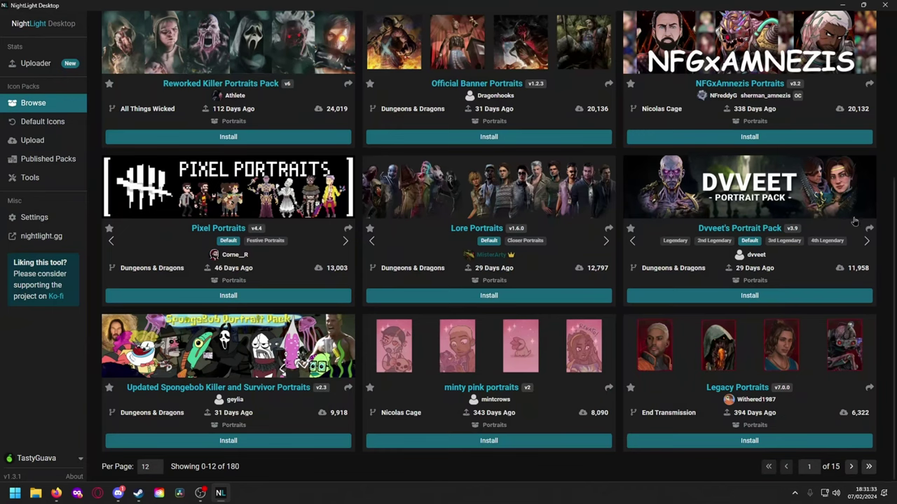
Preview Dvveet's, Lore, Pixel and Reworked Killer portrait packs one after another
scroll(600, 306, up, 2)
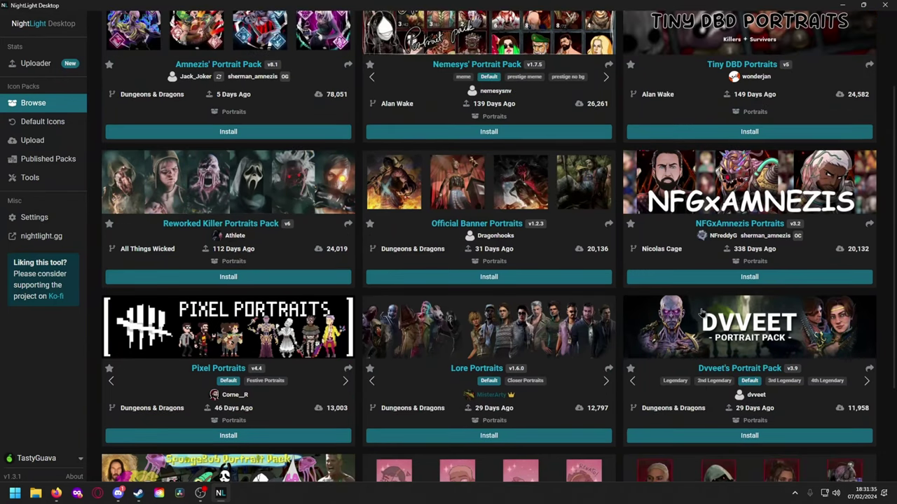
click(703, 314)
click(855, 188)
click(523, 346)
click(867, 201)
click(308, 339)
scroll(639, 172, up, 2)
click(232, 301)
Preview Amnezis' and Nemesys' Portrait Packs in turn
click(860, 169)
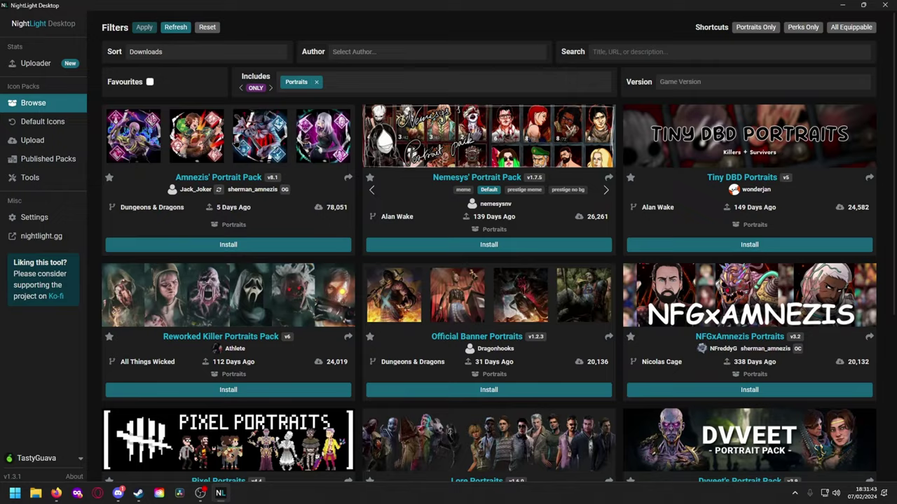
click(231, 137)
click(876, 161)
click(553, 145)
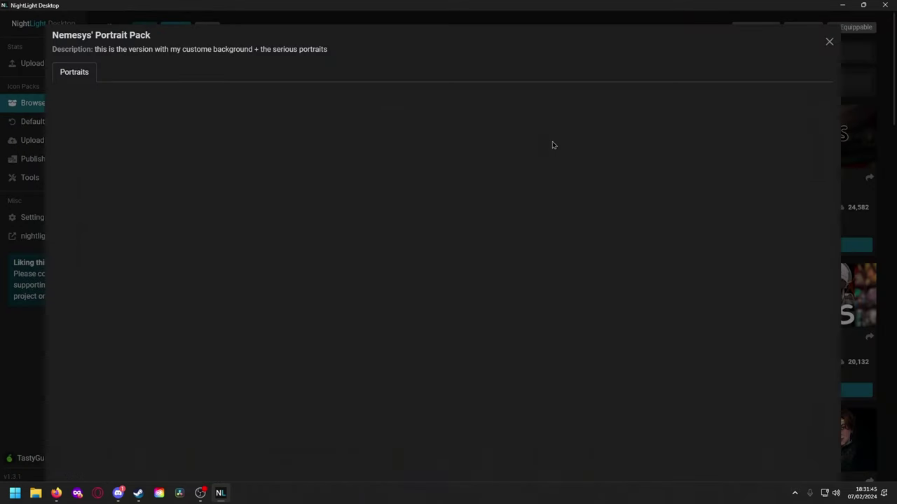
click(854, 118)
Scroll through the Tiny DBD Portraits preview, then bring up the Sort choices
click(806, 131)
scroll(771, 161, down, 5)
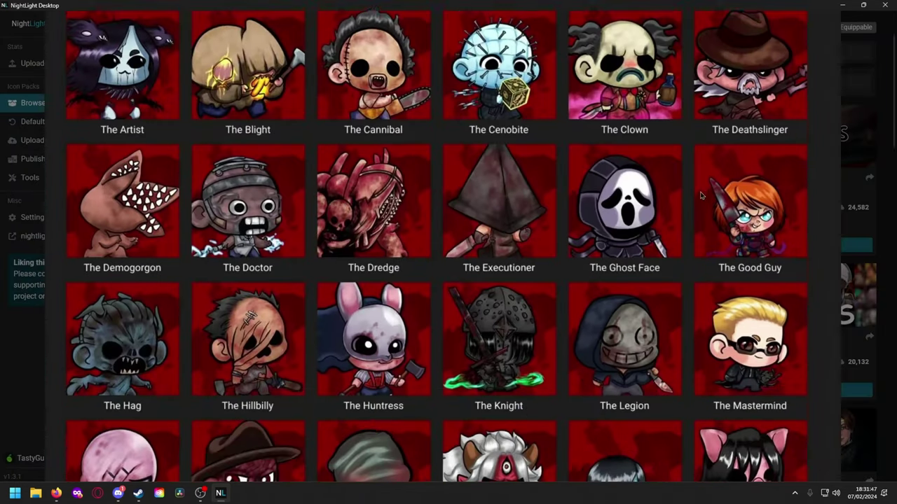
scroll(596, 189, down, 6)
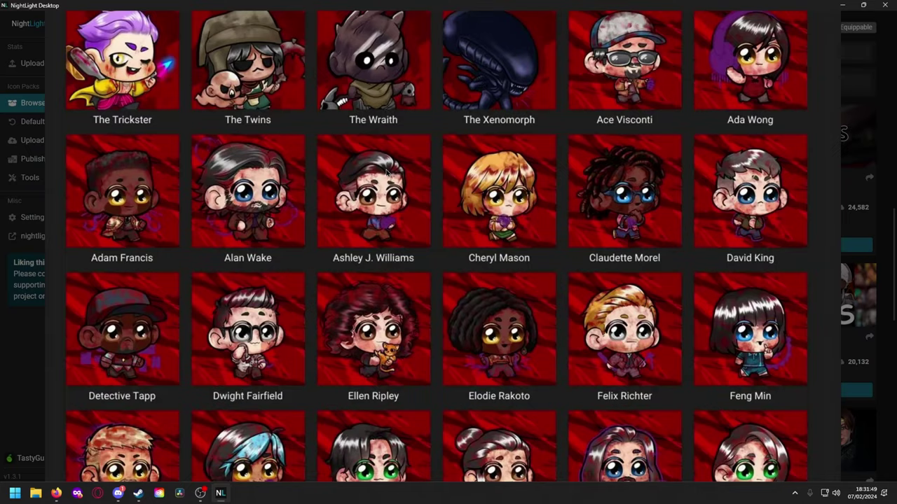
scroll(389, 173, up, 11)
scroll(376, 162, down, 20)
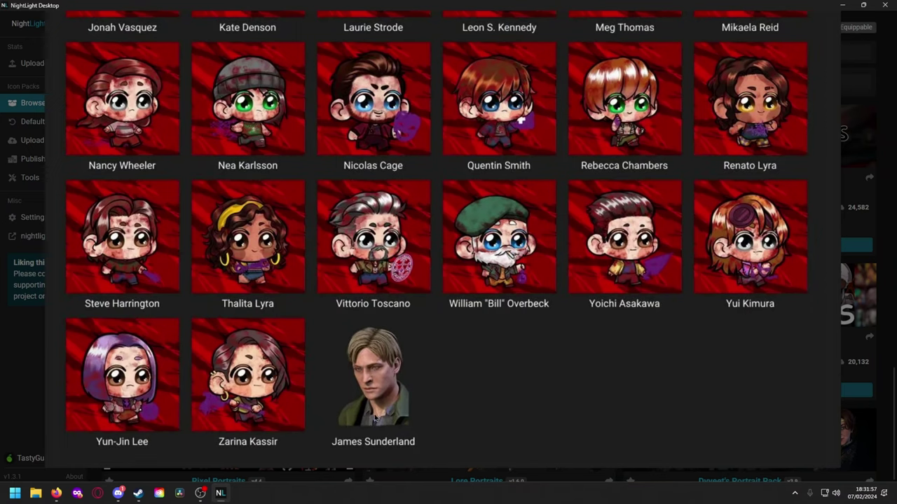
click(871, 202)
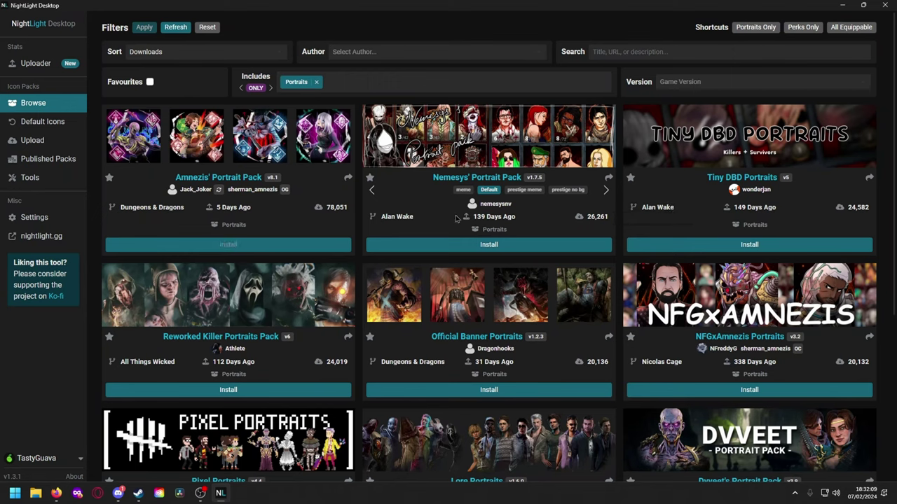
click(234, 55)
Sort portrait packs by Update Date and preview GryffinTG's Golden Scratch Marks
click(182, 133)
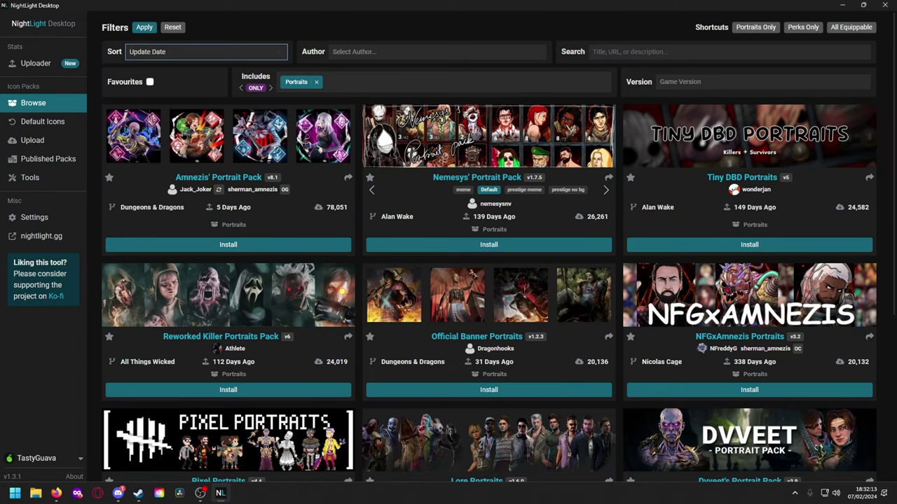
click(145, 28)
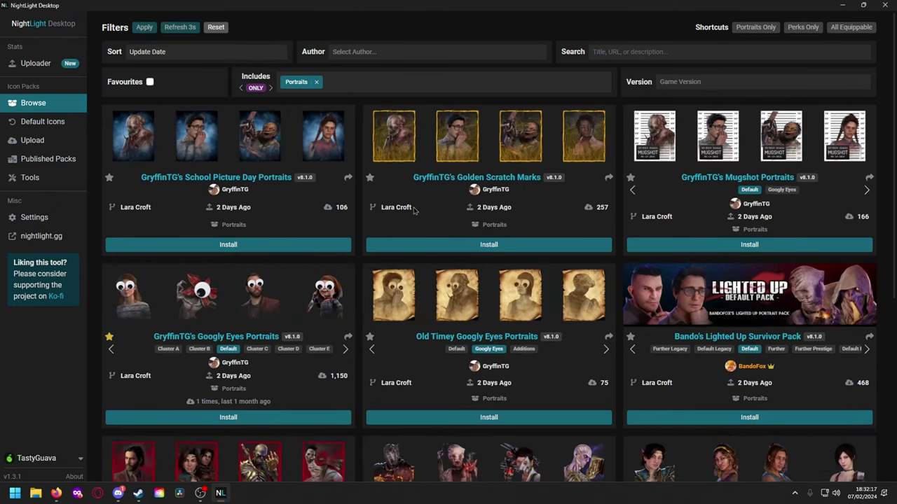
click(416, 149)
scroll(225, 208, down, 3)
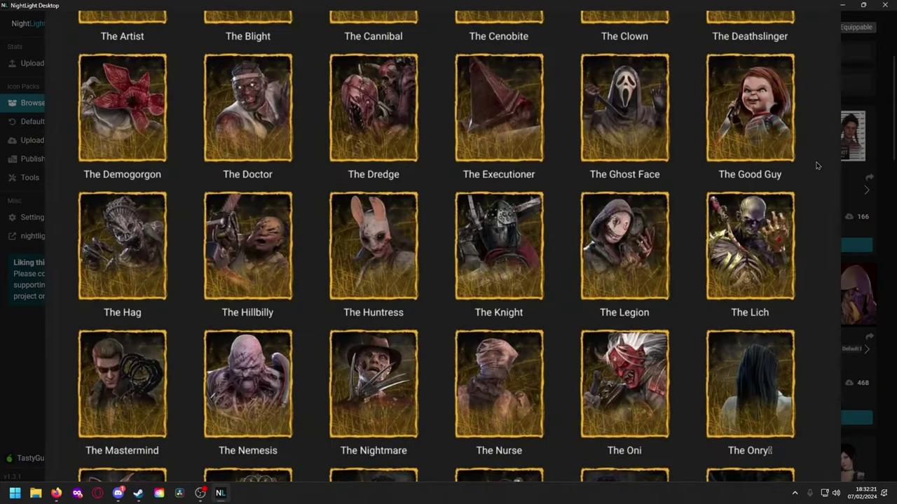
click(845, 154)
Preview GryffinTG's Googly Eyes Portraits pack
scroll(225, 282, down, 1)
click(174, 198)
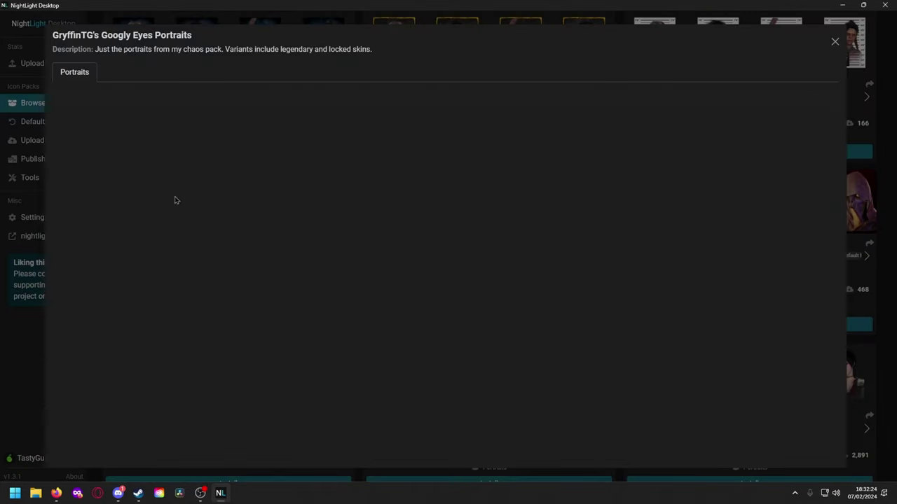
click(846, 170)
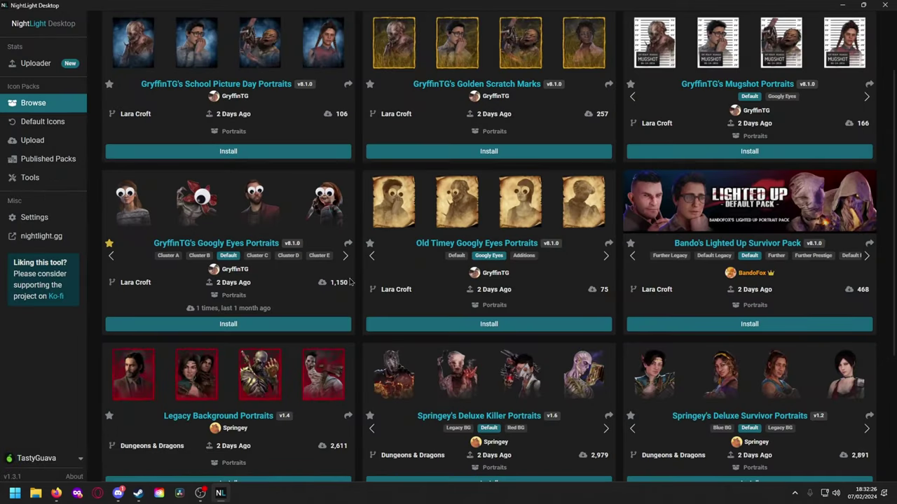
Install all 79 files of GryffinTG's Googly Eyes Portraits
click(226, 324)
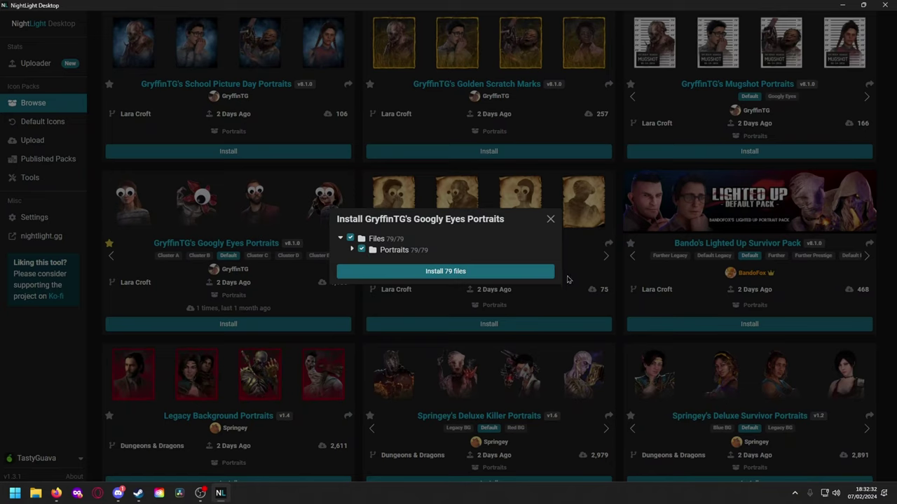
click(382, 276)
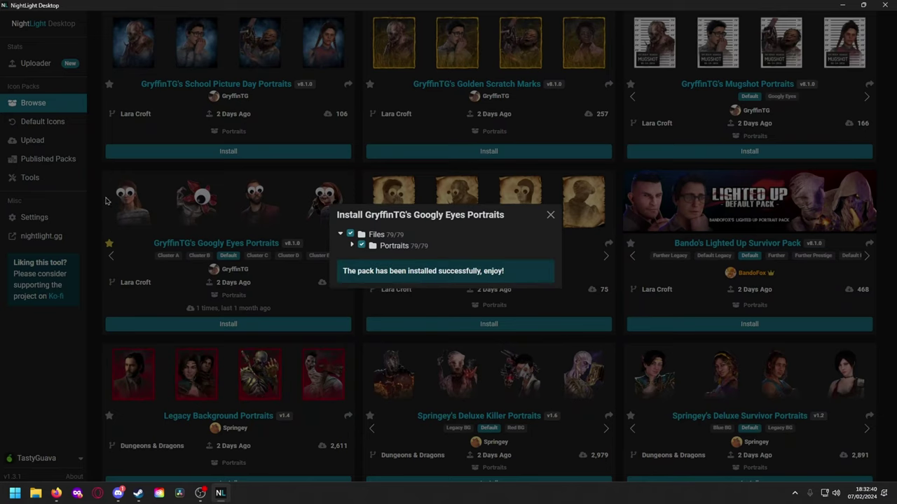
Dismiss the install confirmation, scroll through the Googly Eyes pack's googly-eyed portraits, then close the preview
click(168, 203)
click(196, 199)
scroll(553, 189, down, 10)
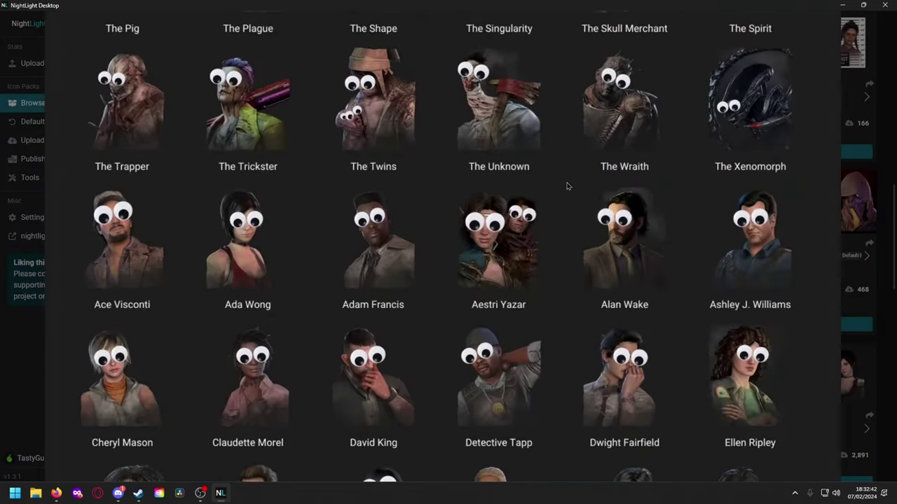
scroll(567, 185, down, 10)
scroll(429, 303, up, 3)
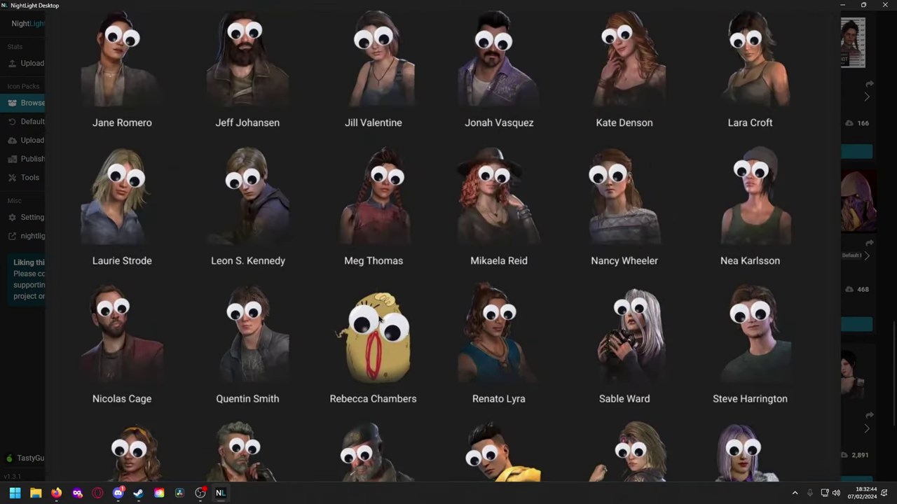
scroll(394, 334, down, 2)
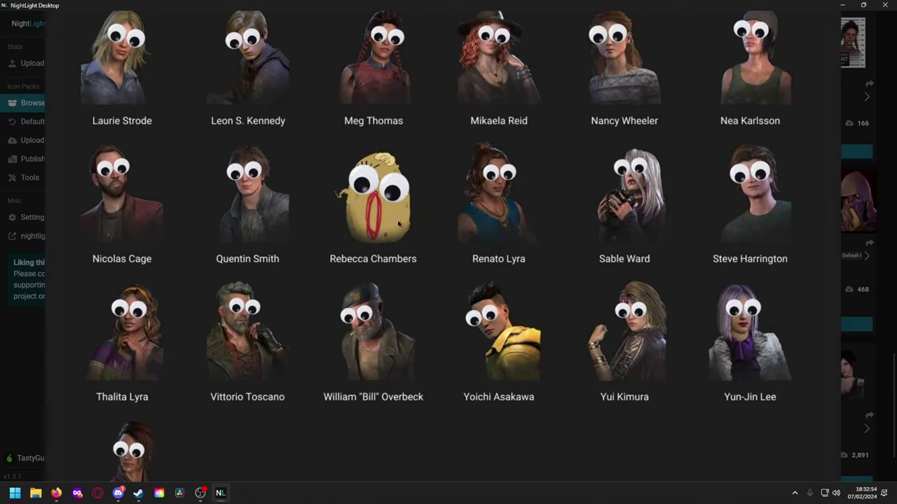
click(855, 223)
Reinstall all 79 Googly Eyes portrait files and dismiss the success message
click(247, 325)
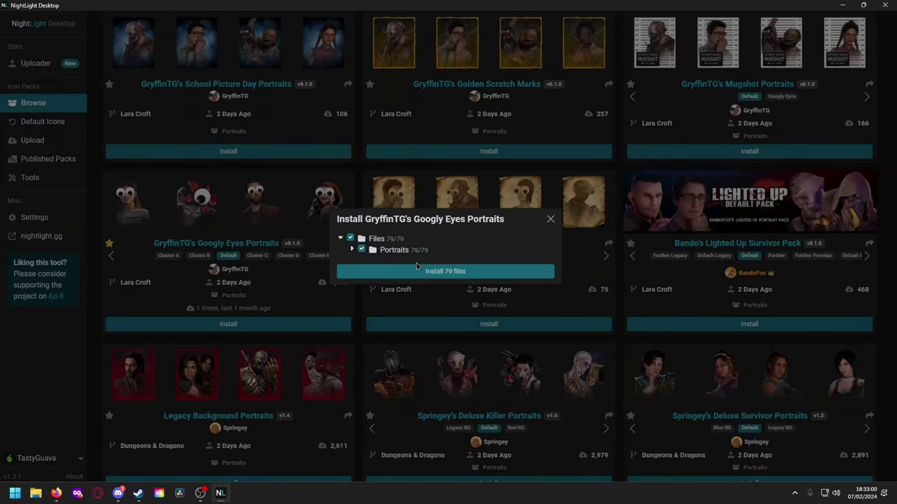
click(423, 275)
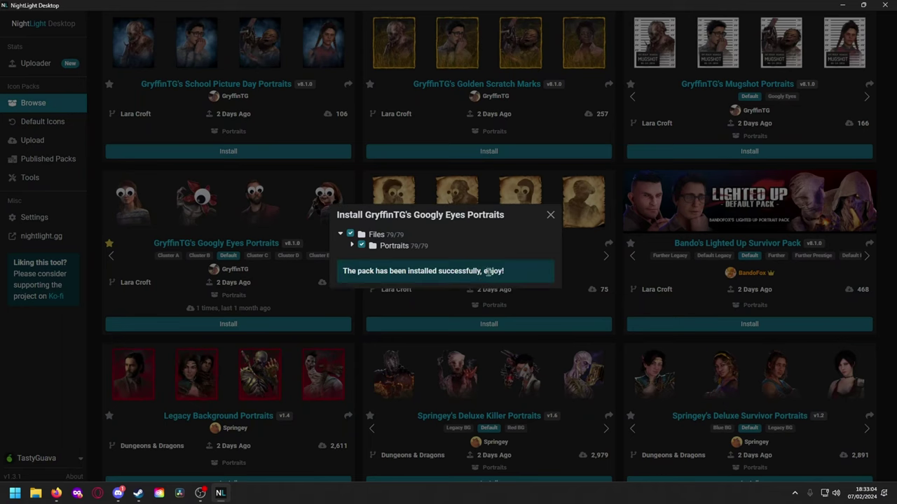
click(569, 265)
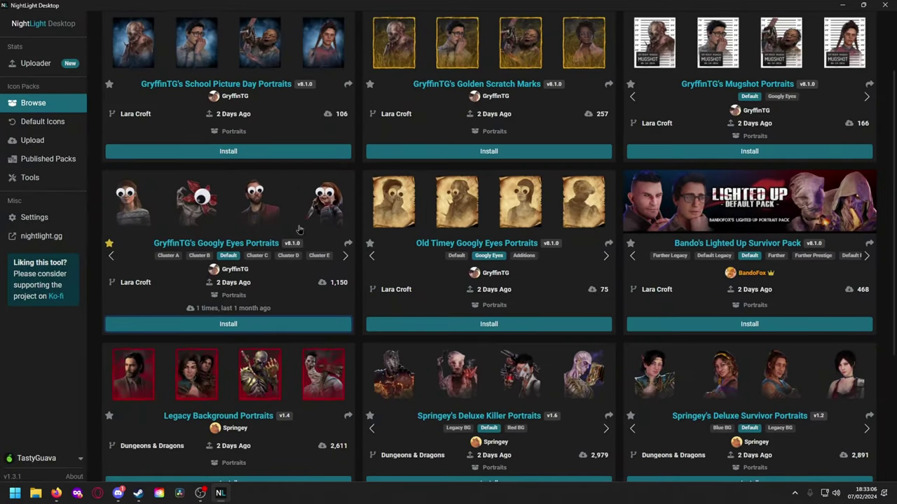
Scroll through the Default Icons page
click(48, 123)
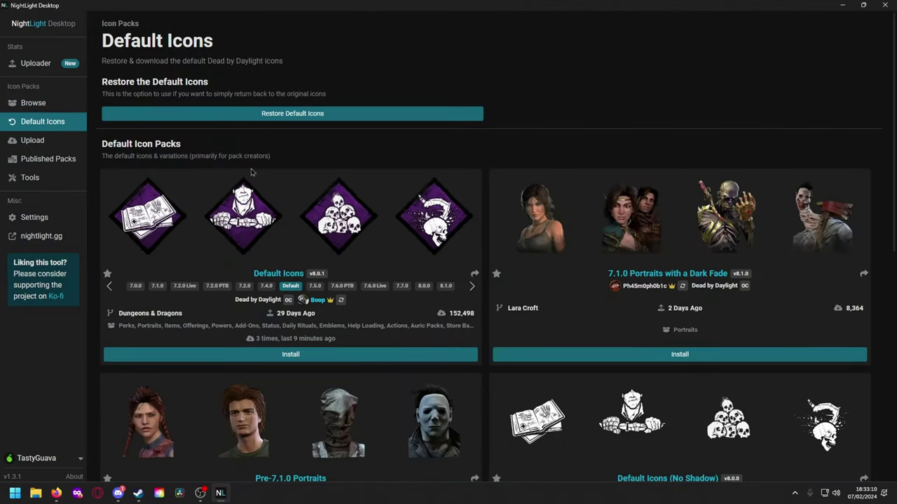
scroll(546, 208, down, 3)
scroll(617, 343, down, 4)
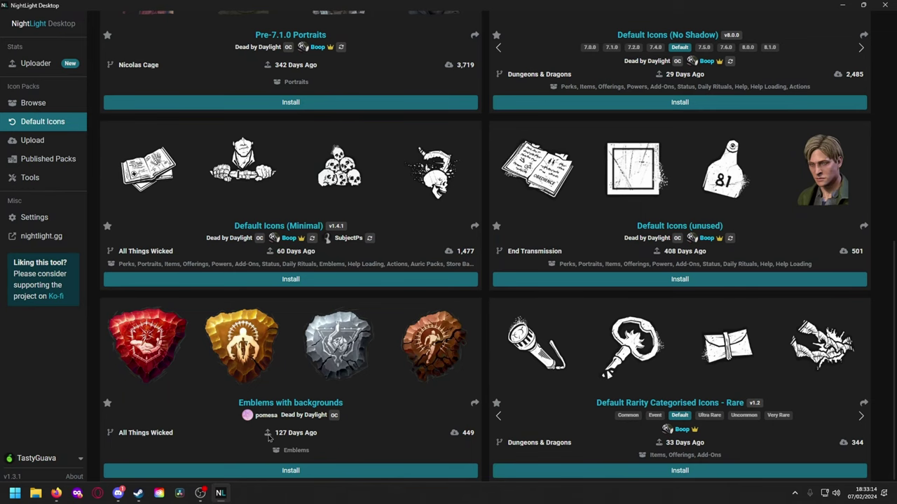
scroll(287, 339, up, 5)
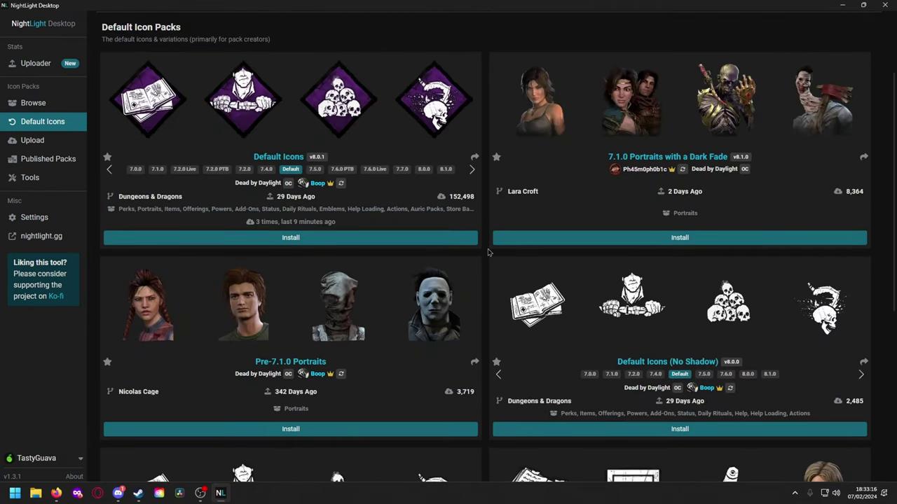
scroll(489, 252, up, 2)
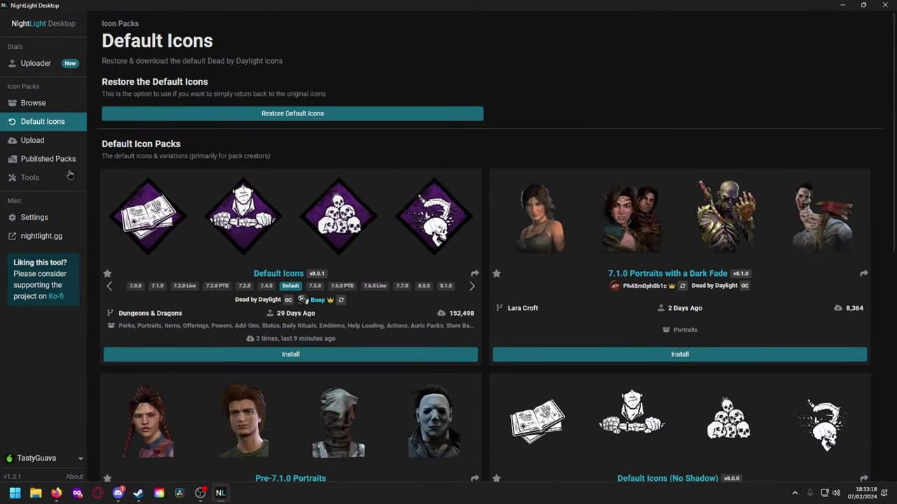
Visit the Upload and Published Packs pages, then return to the Browse page
click(32, 139)
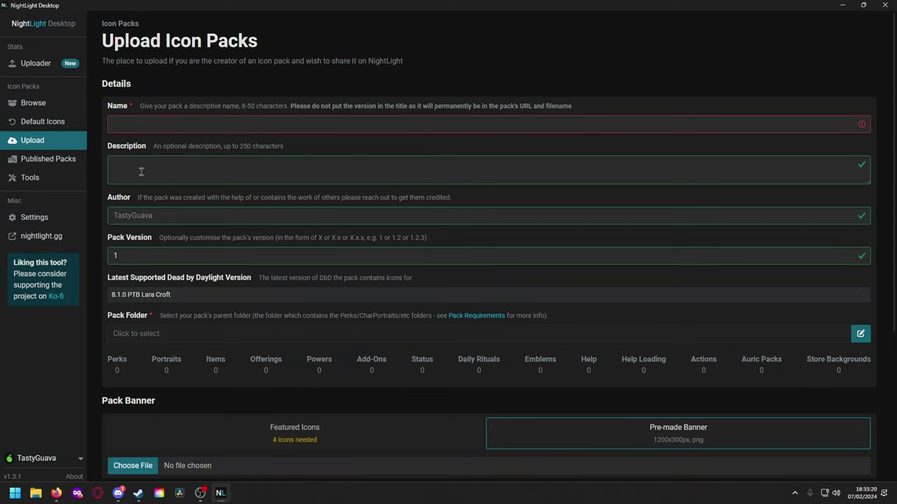
click(46, 158)
click(33, 105)
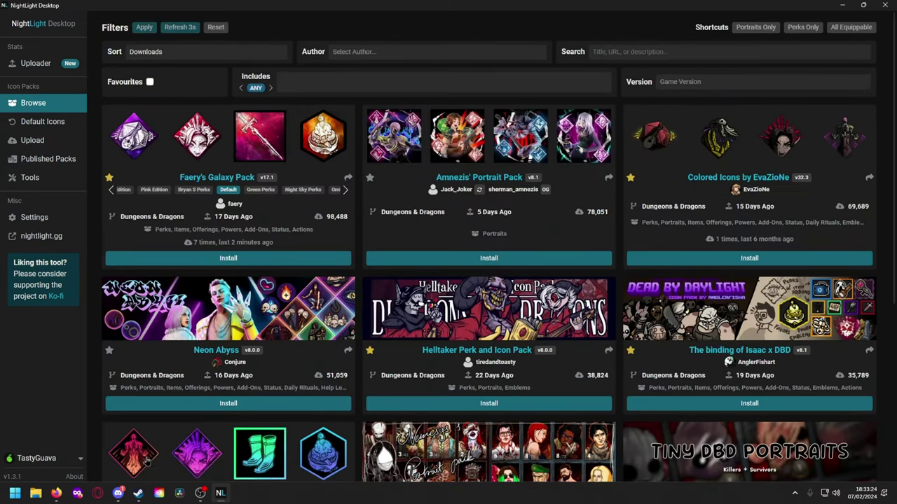
In Steam, open Dead by Daylight's library page, view a shared screenshot, then press Play
click(138, 493)
click(54, 201)
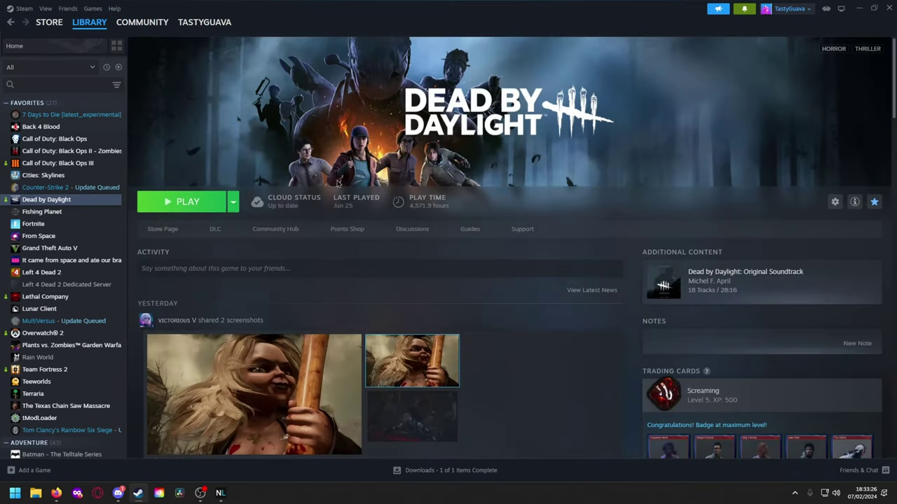
scroll(312, 283, down, 2)
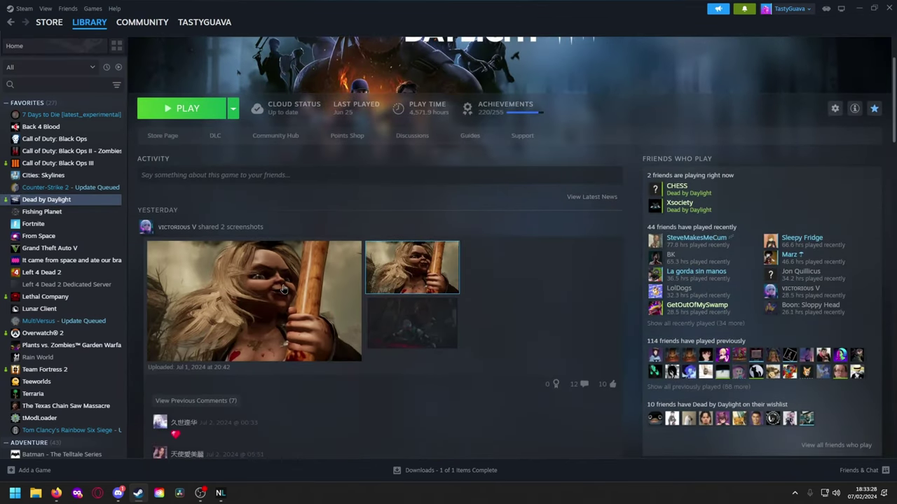
click(284, 289)
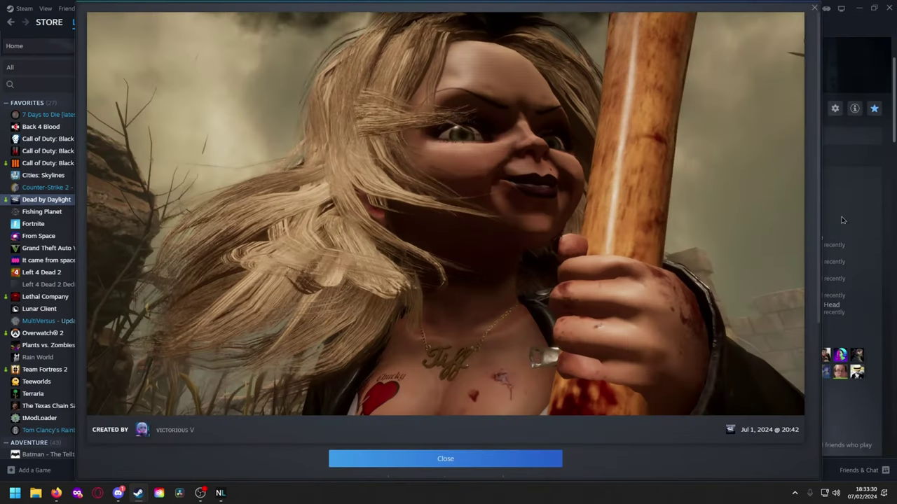
click(829, 64)
scroll(303, 174, up, 2)
click(175, 207)
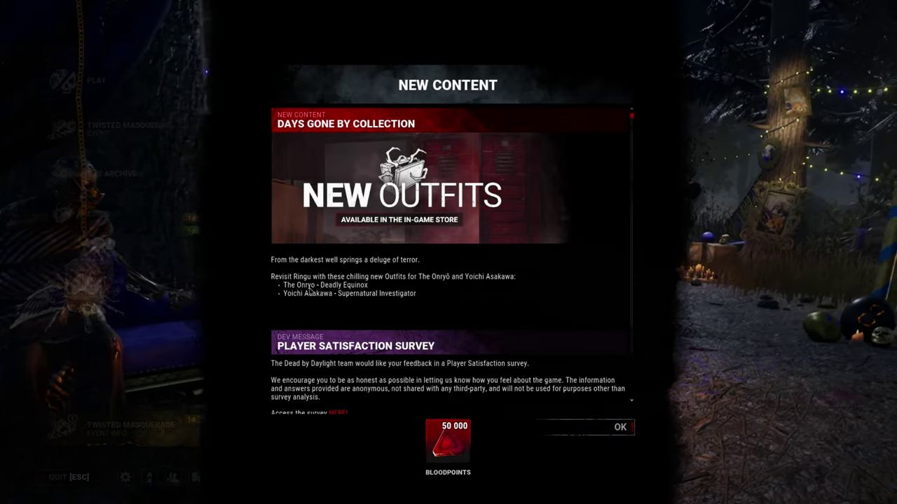
Dismiss the New Content, event and Season Grade Reset notices, then choose Play > Survivor
scroll(310, 291, down, 8)
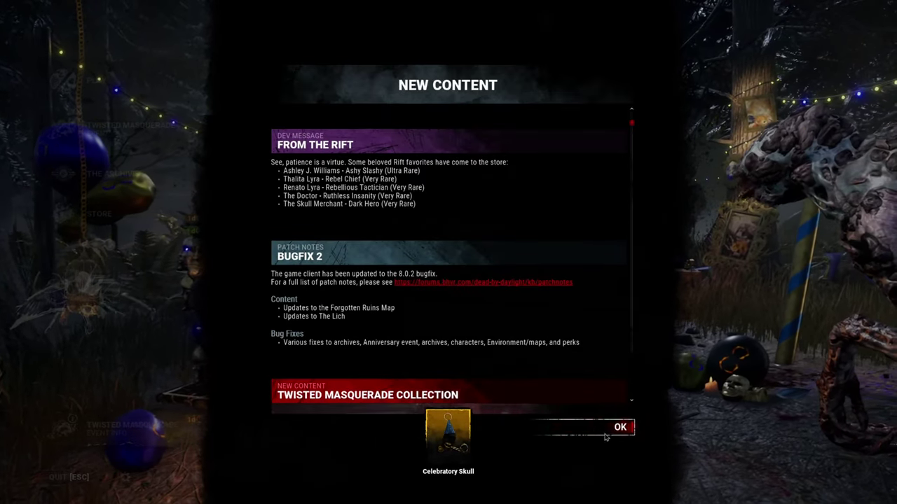
click(606, 436)
key(Escape)
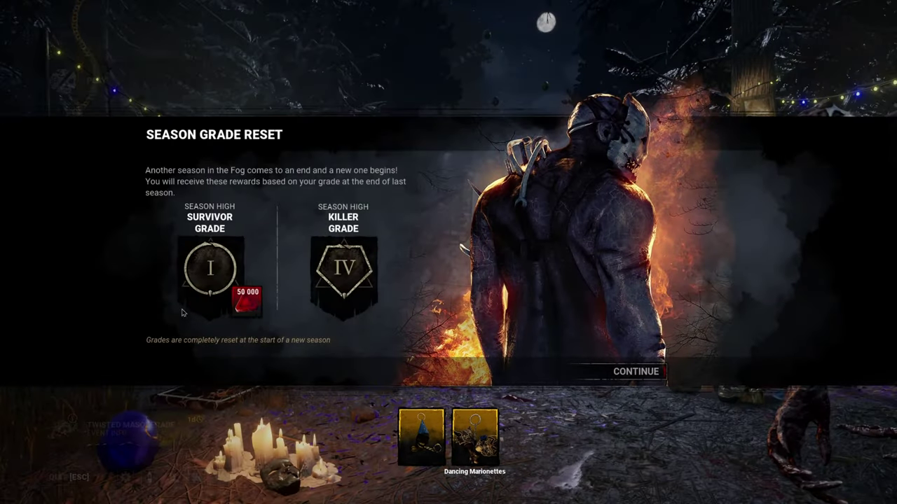
key(Escape)
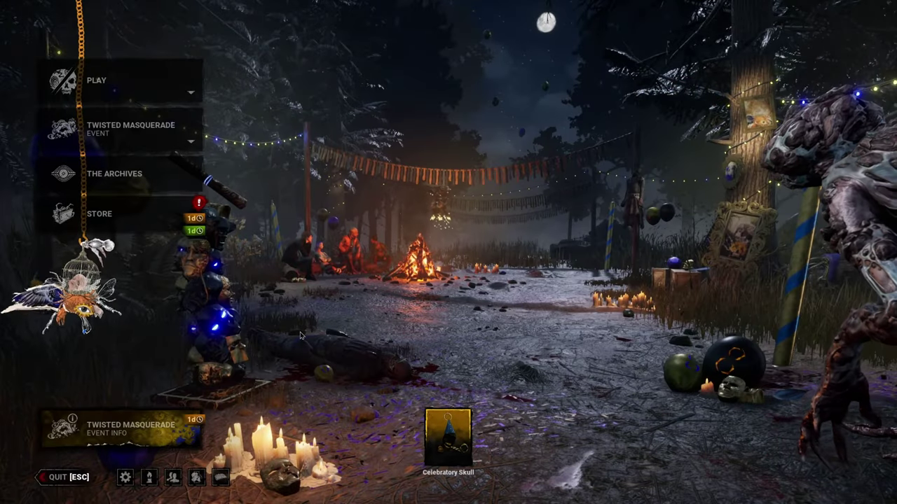
click(152, 76)
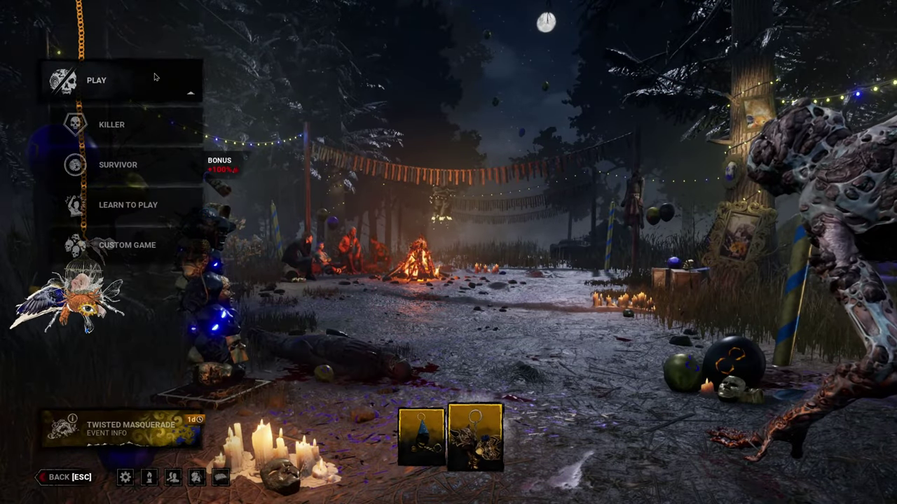
click(117, 164)
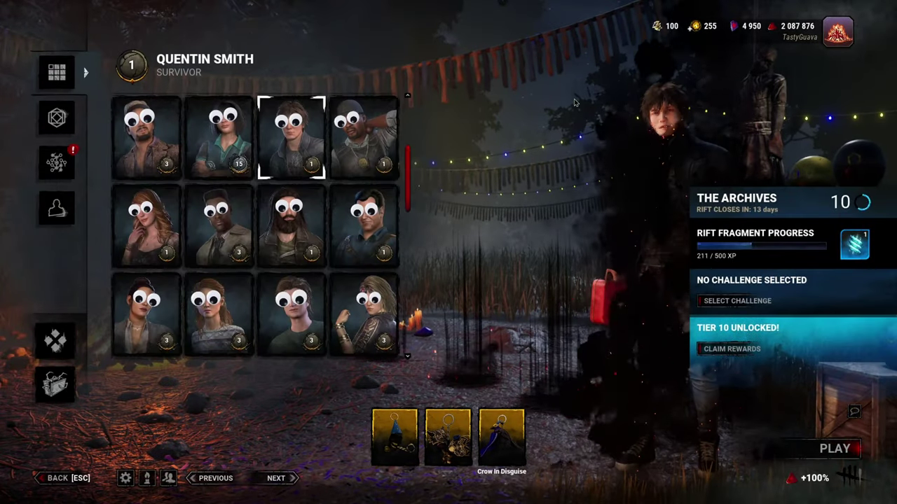
Scroll the survivor roster, then open the Loadout and page through the perk inventory
scroll(315, 133, down, 5)
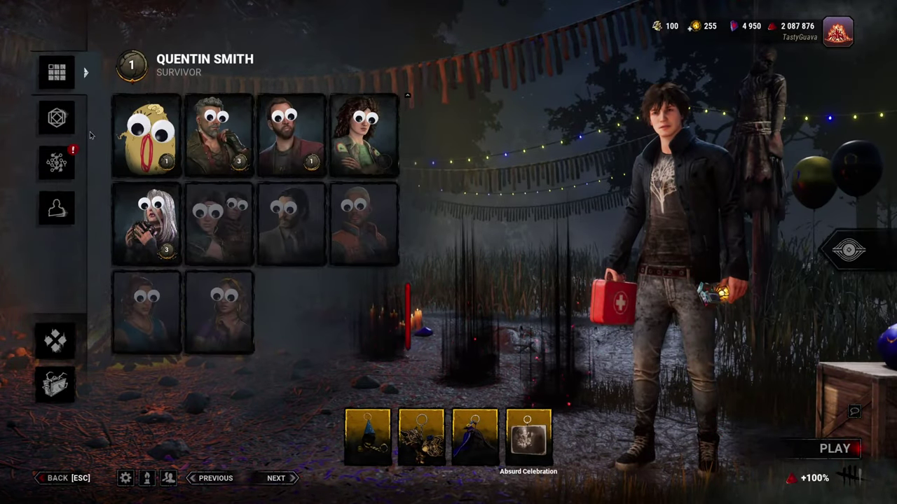
click(57, 118)
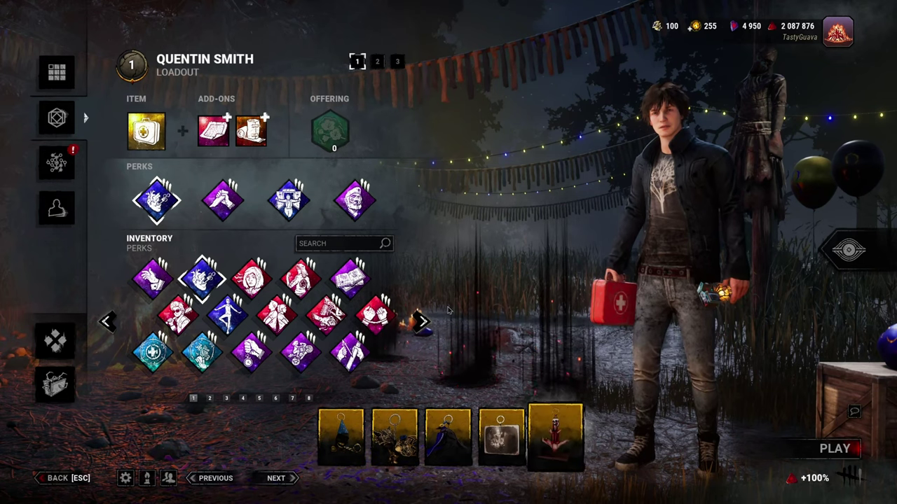
click(422, 322)
click(422, 322)
click(422, 321)
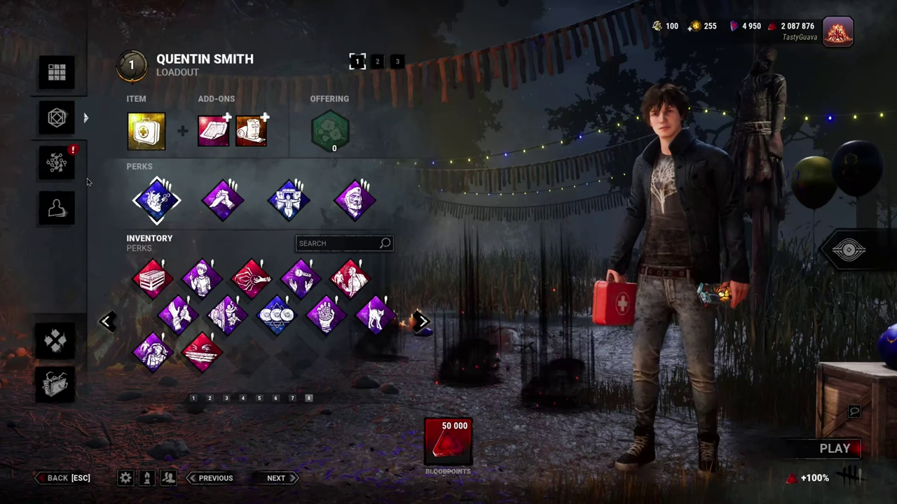
View the survivor's Bloodweb and Customization head cosmetics
click(56, 163)
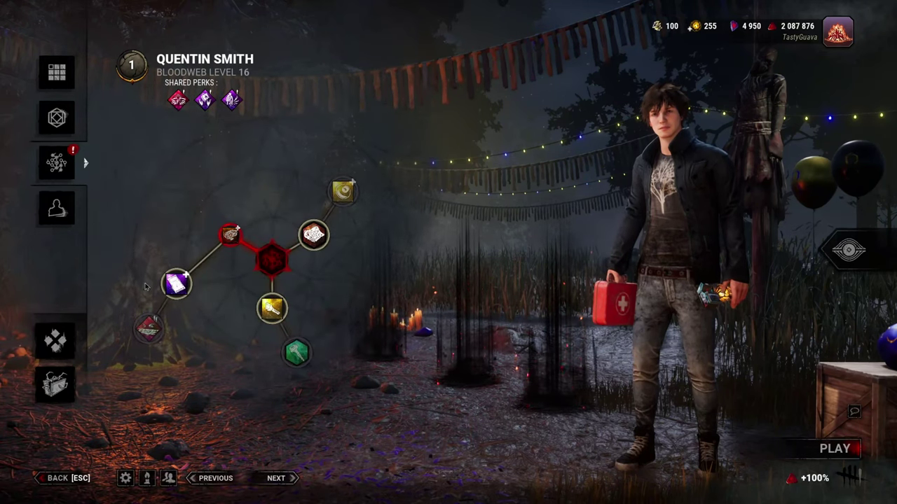
click(57, 208)
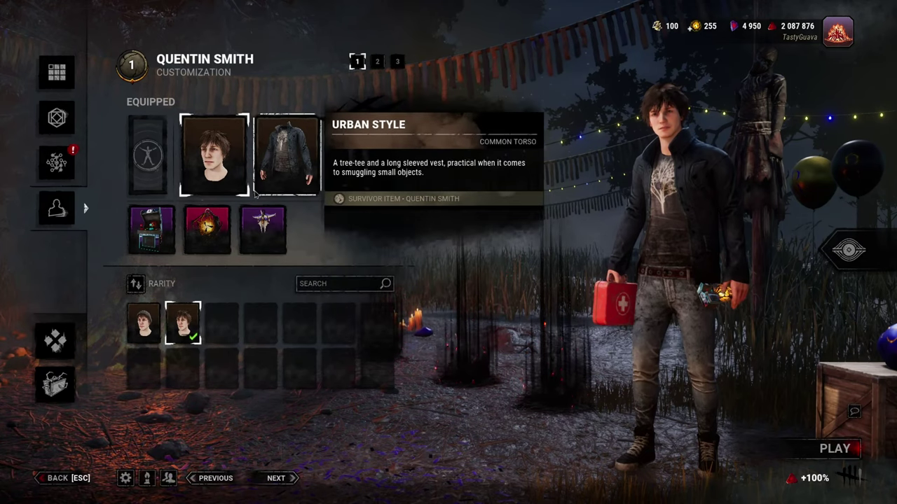
click(185, 157)
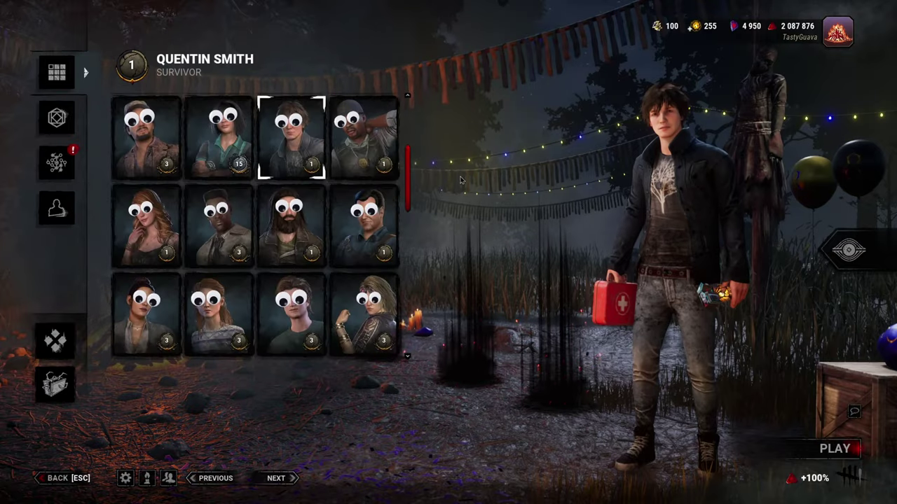
Switch to Play > Killer, select The Nurse from the killer roster, and return to the menu
click(63, 483)
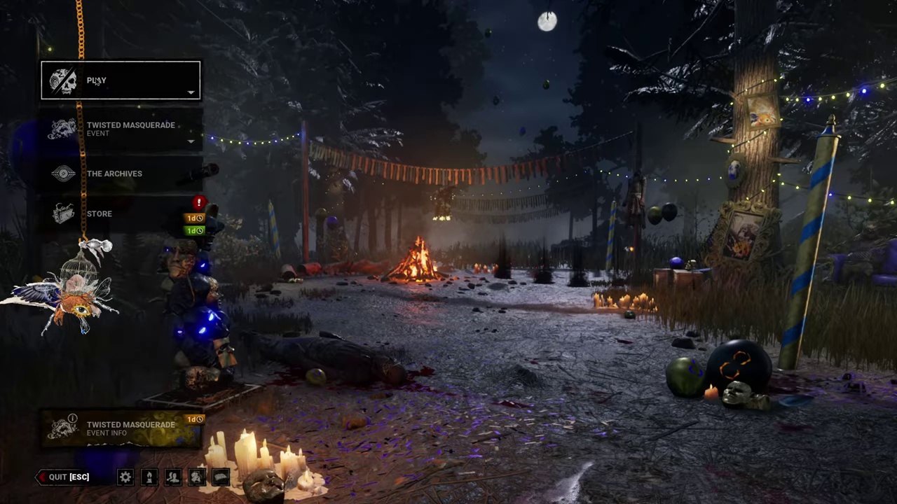
click(101, 79)
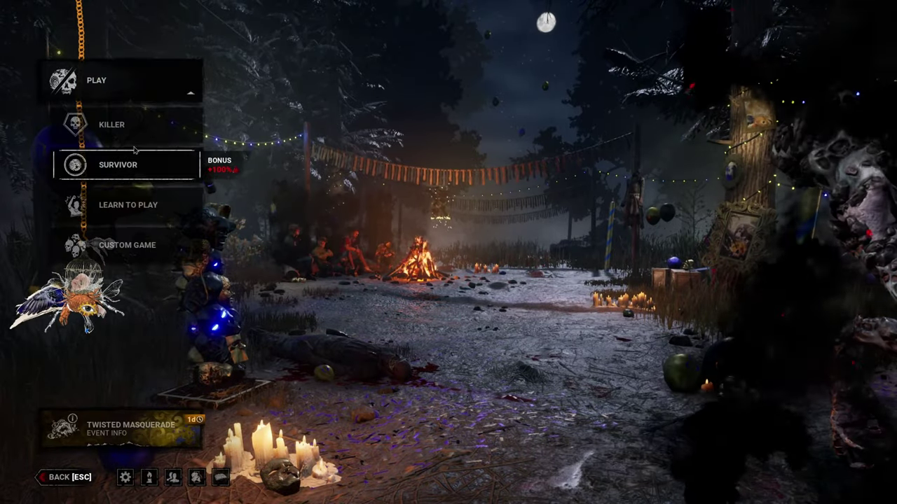
click(126, 126)
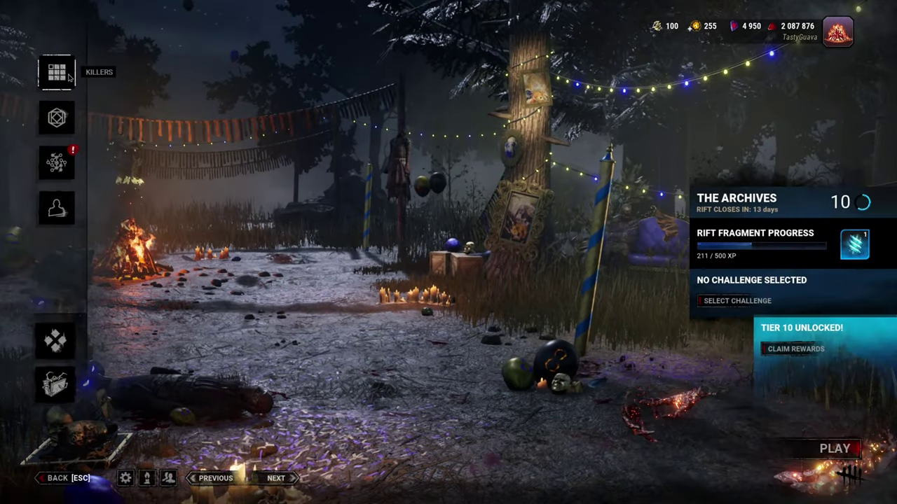
click(68, 76)
mouse_move(373, 132)
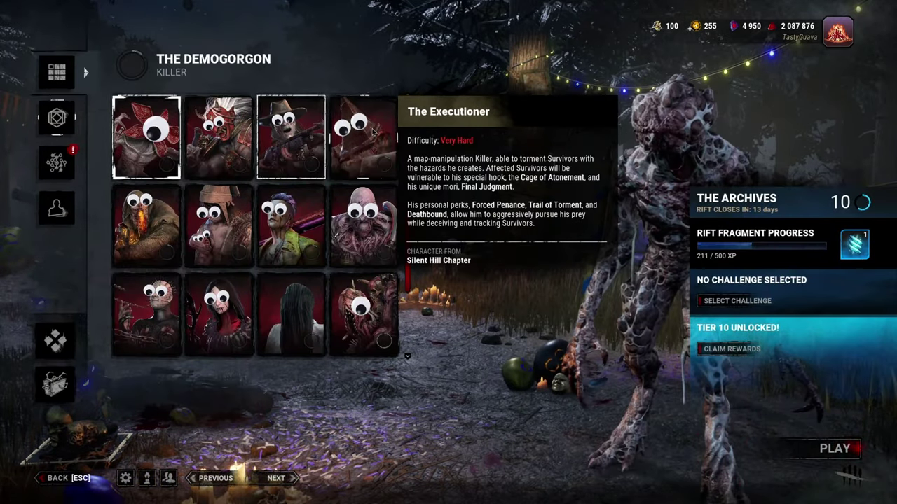
scroll(373, 132, up, 5)
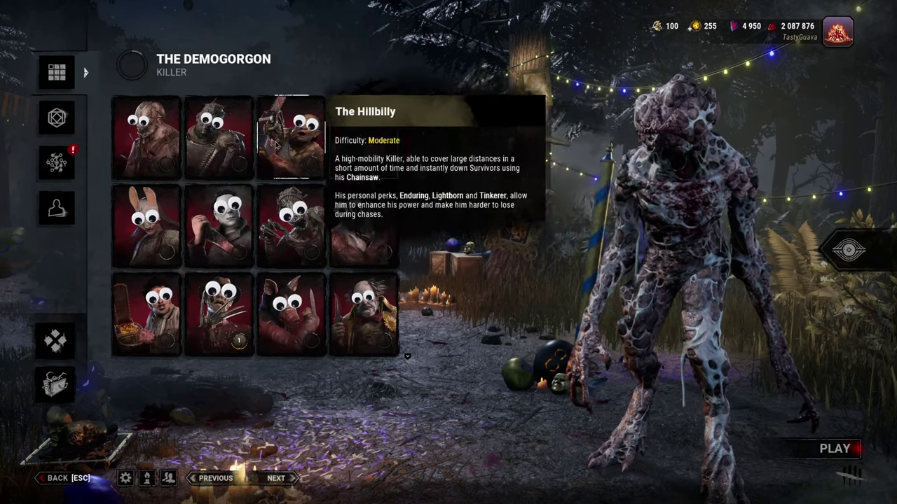
click(369, 127)
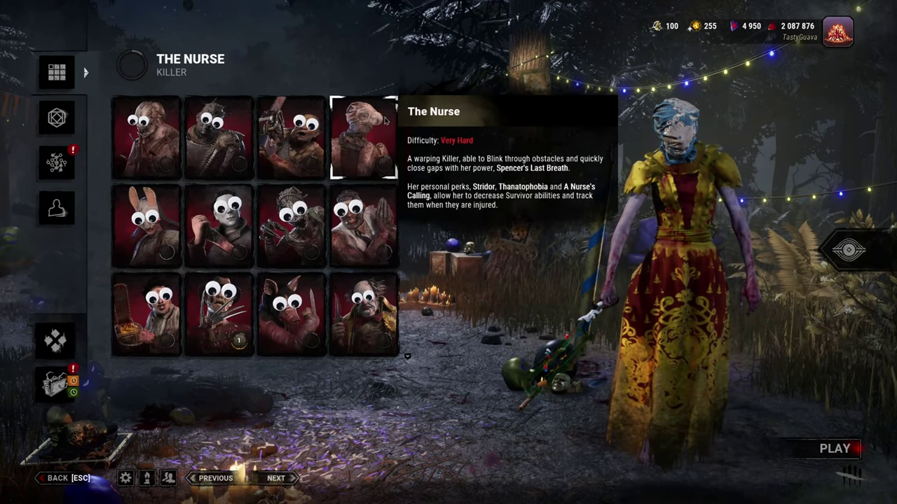
click(60, 480)
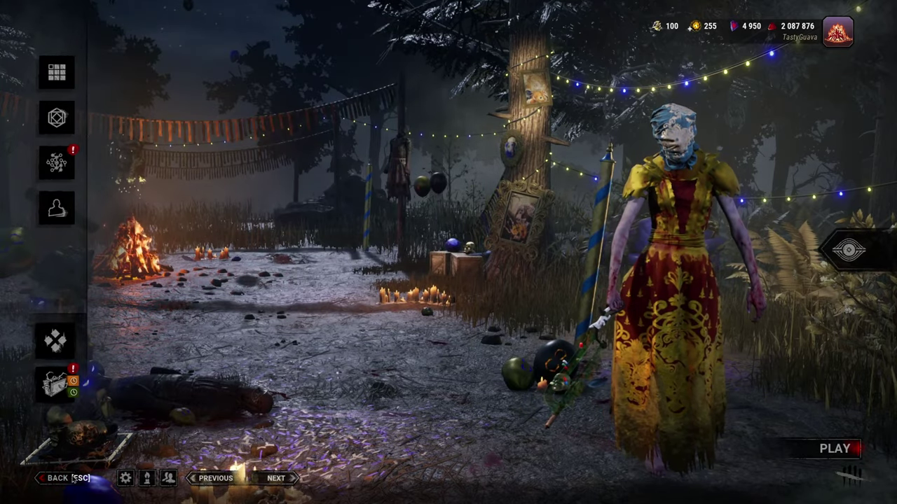
click(70, 478)
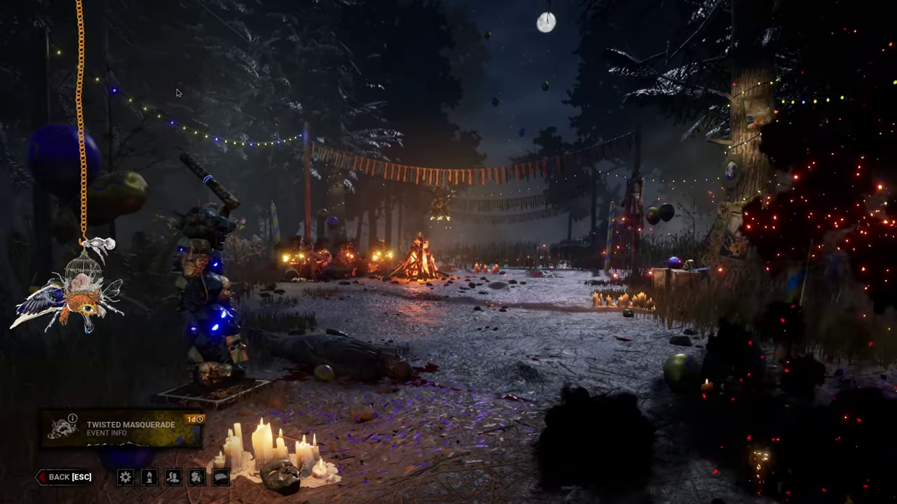
Open a killer Custom Game lobby and add bots to all four survivor slots
click(120, 122)
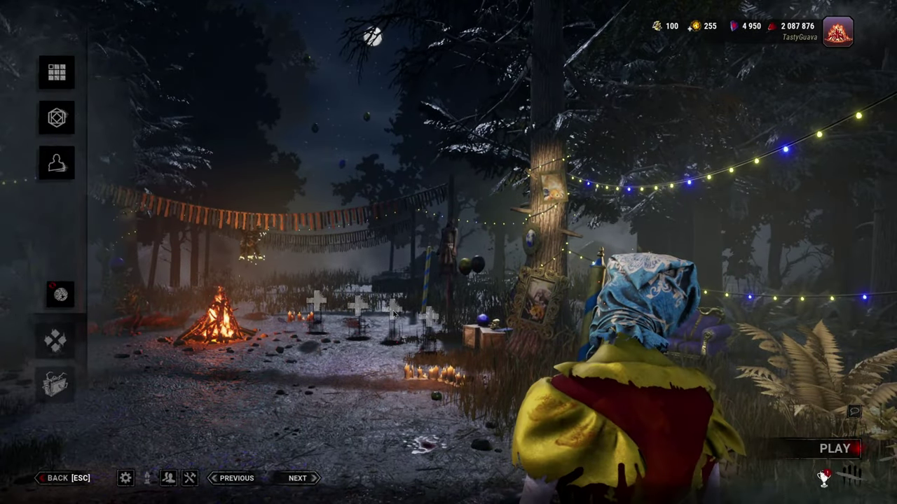
click(438, 314)
click(459, 310)
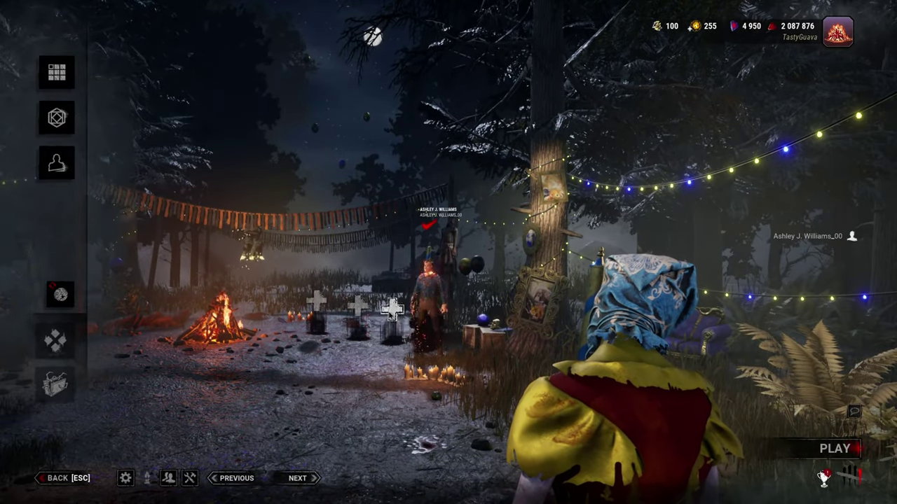
click(409, 312)
click(427, 304)
click(356, 305)
click(384, 299)
click(316, 300)
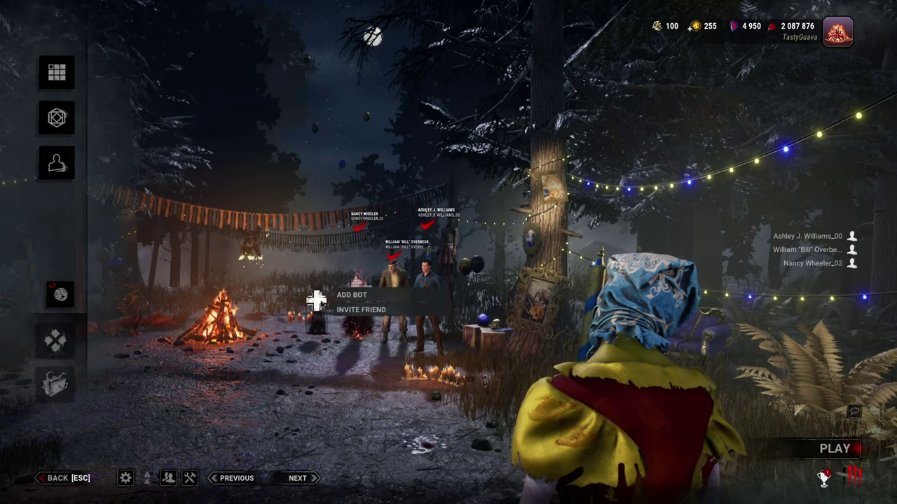
click(349, 295)
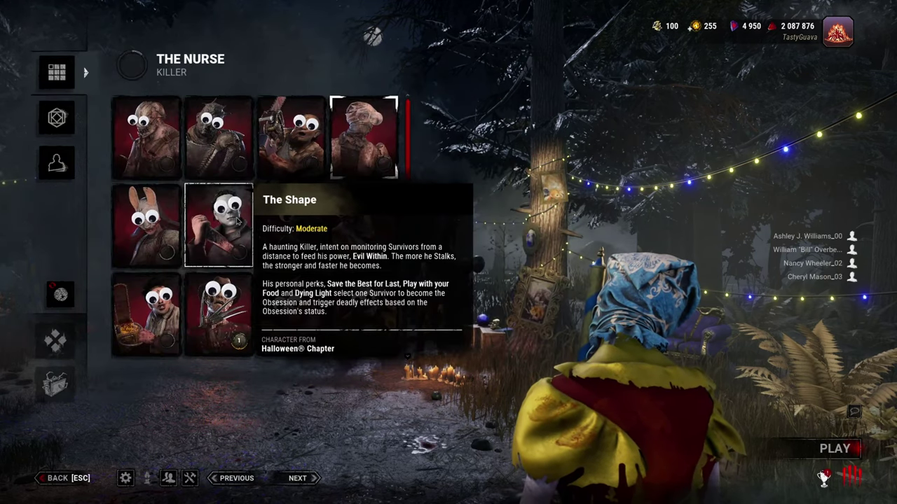
Pick The Nightmare as the killer and start the custom match
scroll(427, 132, down, 2)
scroll(315, 231, down, 5)
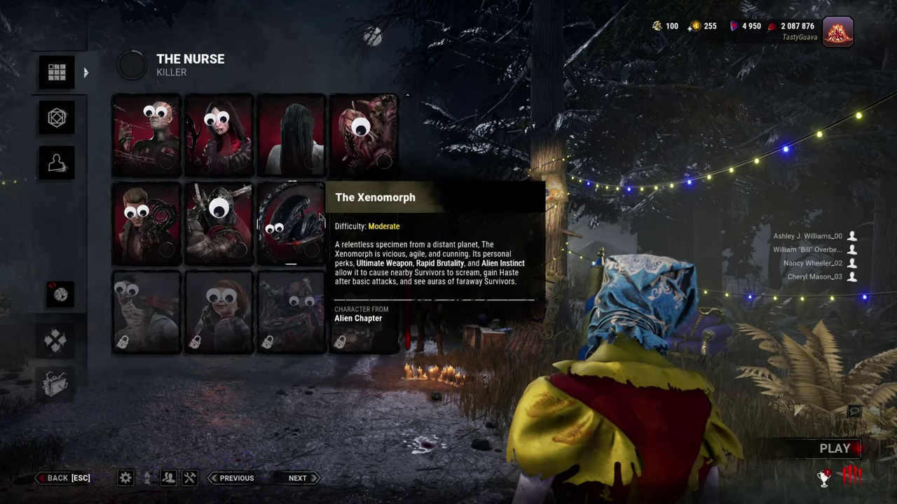
scroll(354, 259, up, 3)
scroll(354, 259, up, 5)
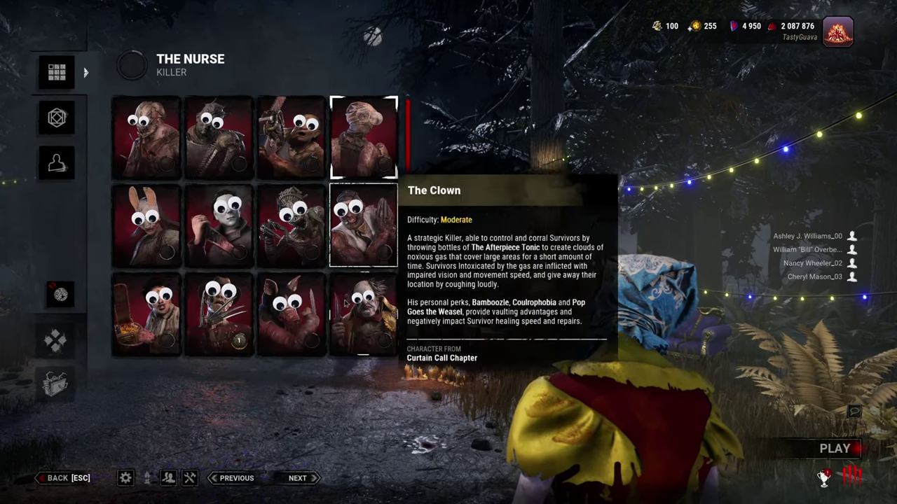
click(219, 316)
click(610, 214)
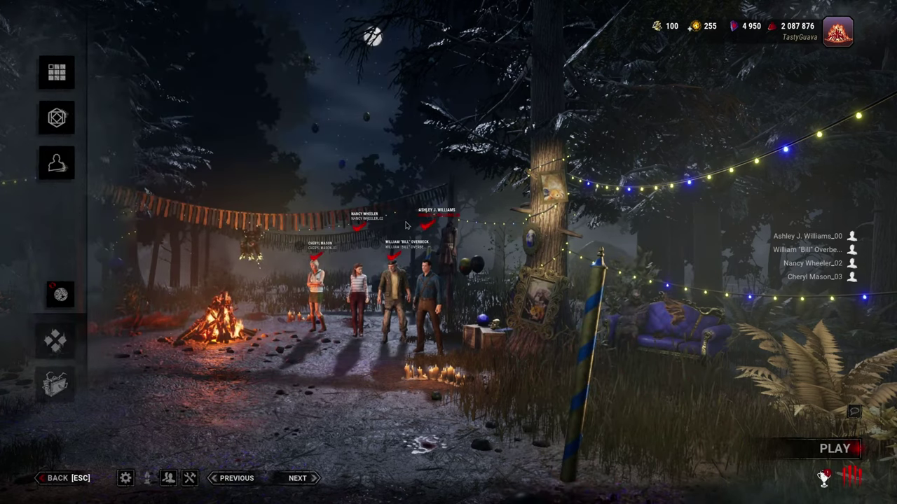
click(795, 454)
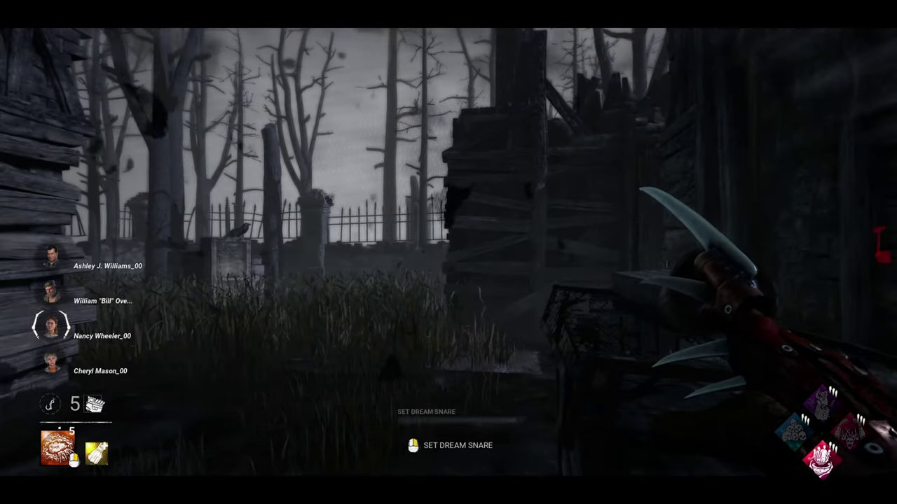
Walk the Nightmare through the graveyard and along the boardwalk toward the gate
key(w)
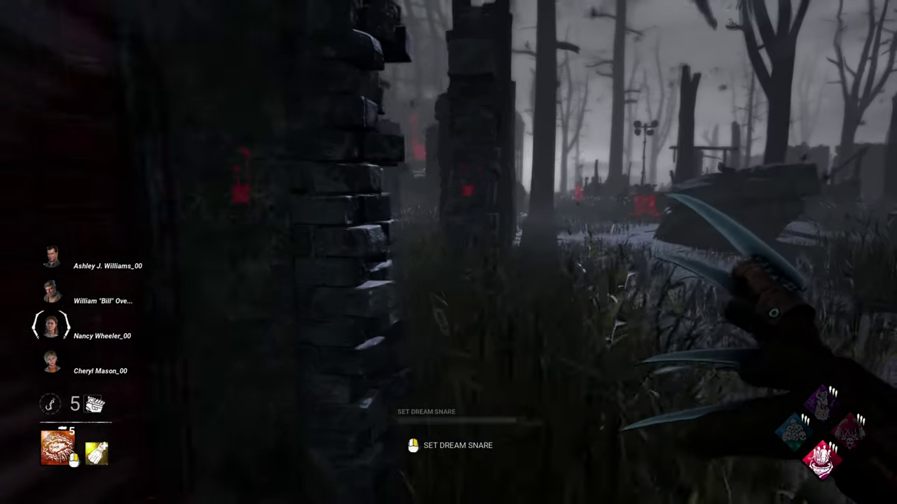
key(w)
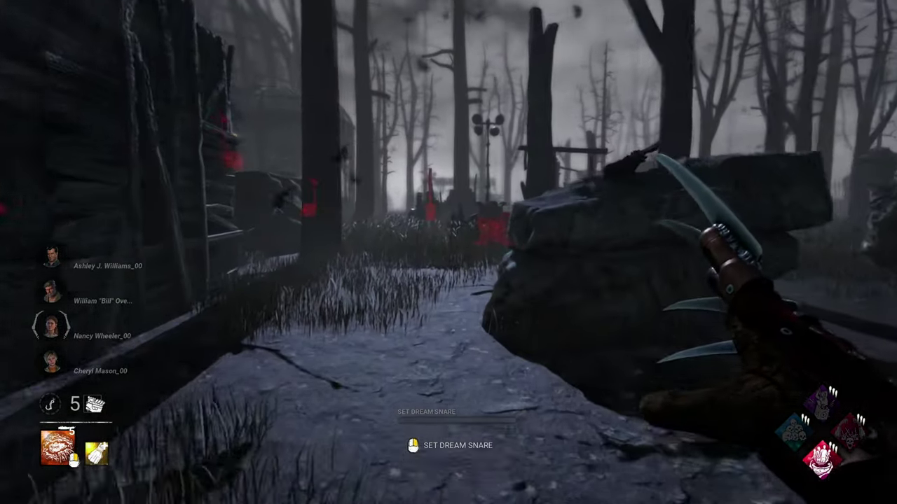
key(w)
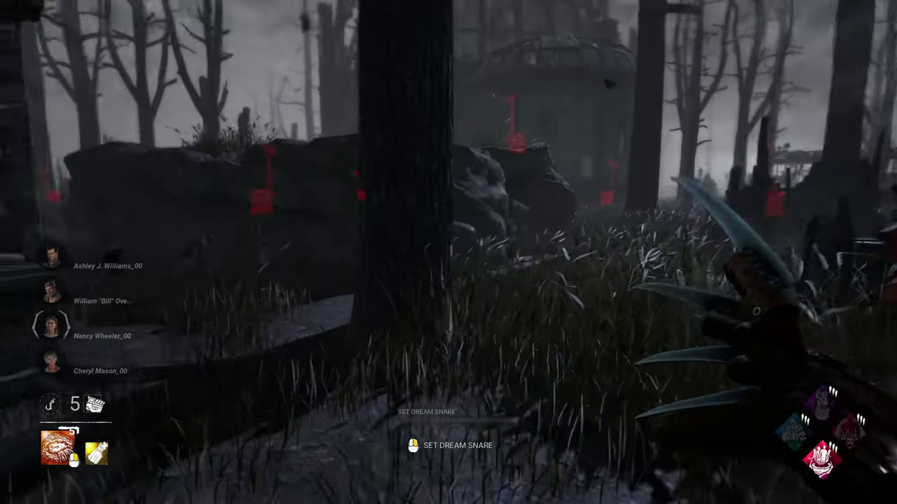
key(w)
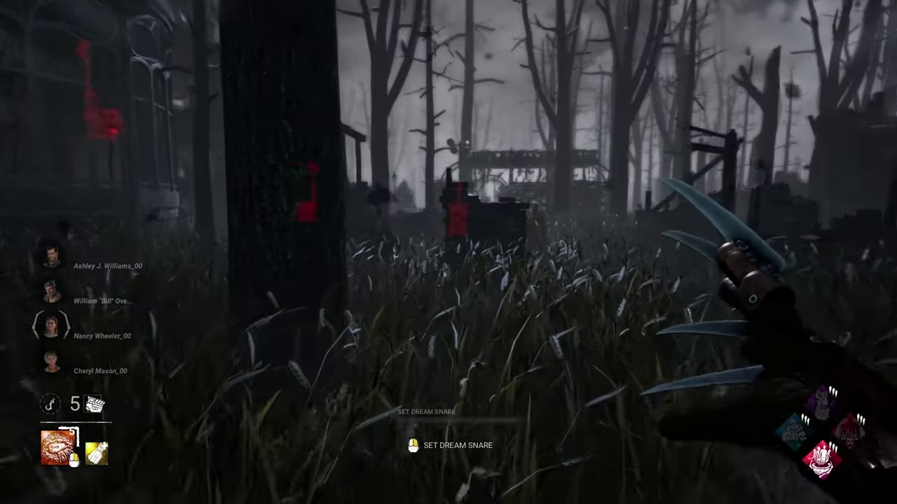
key(w)
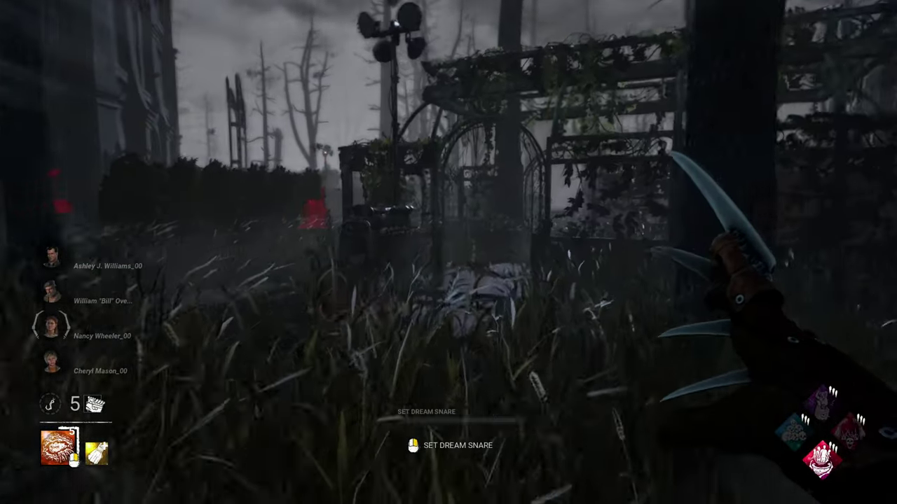
key(w)
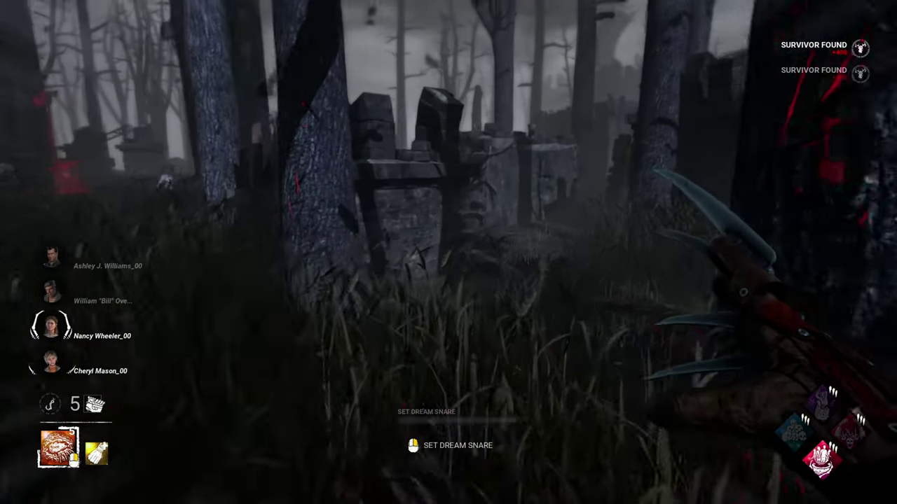
Chase the fleeing survivor through the grass and around the shack walls
key(w)
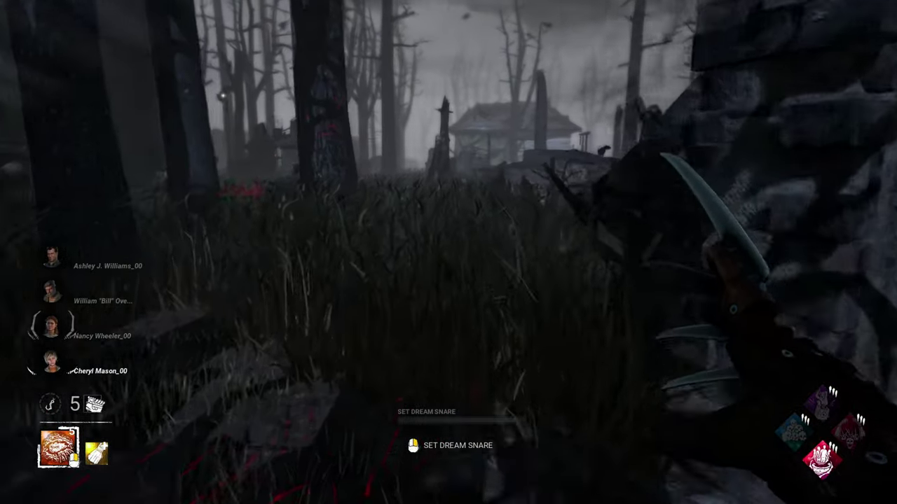
key(w)
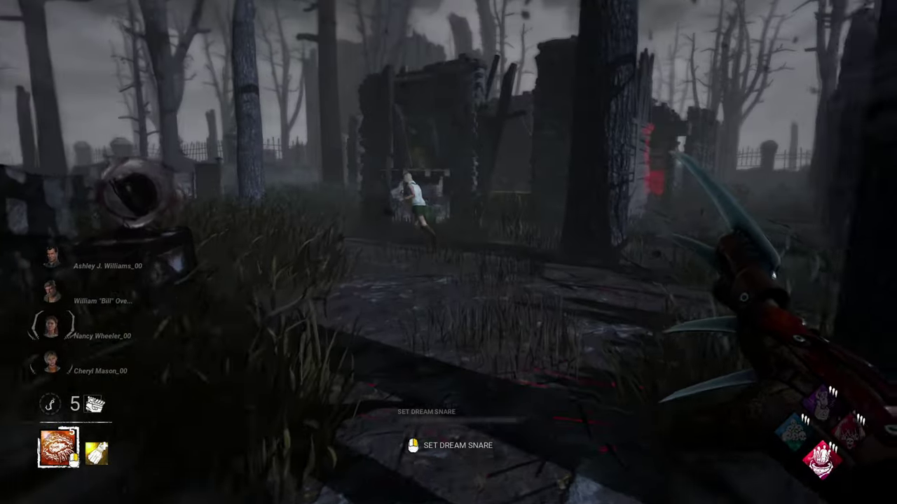
key(w)
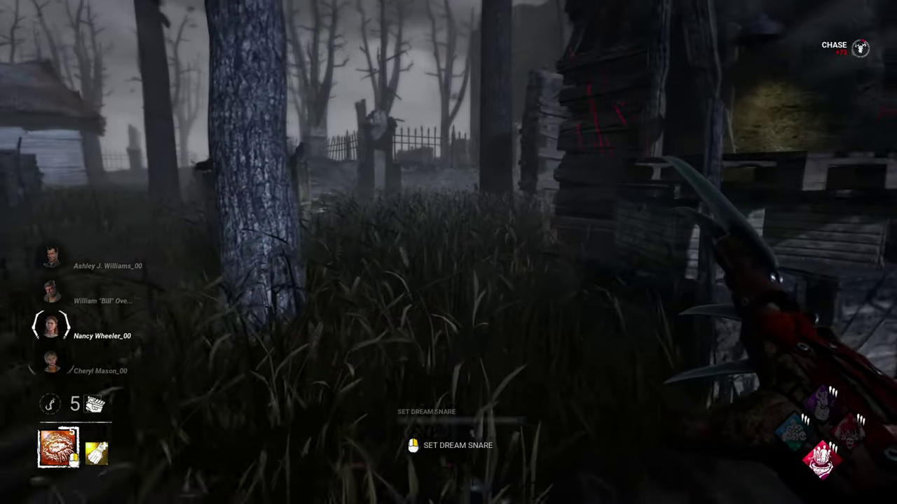
key(w)
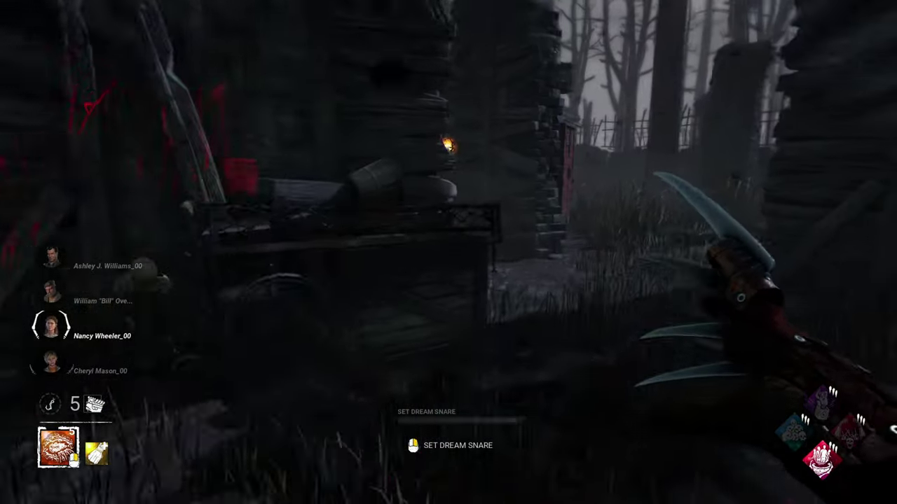
key(w)
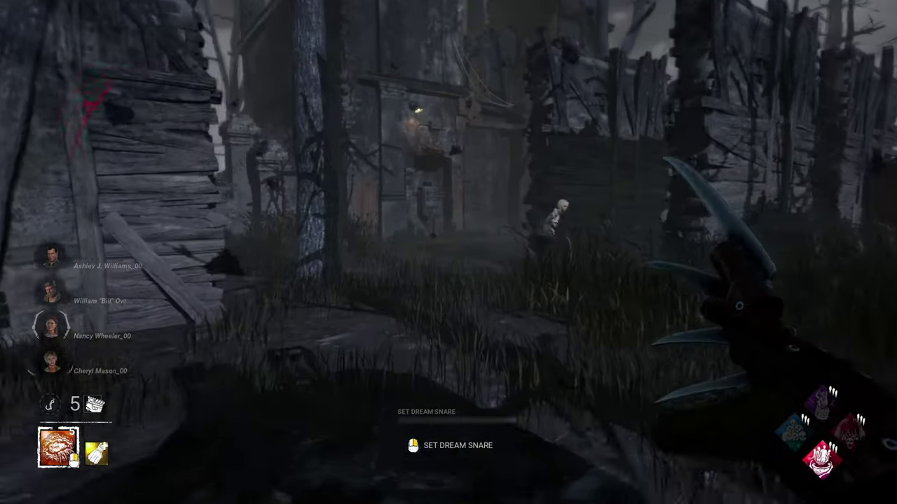
key(w)
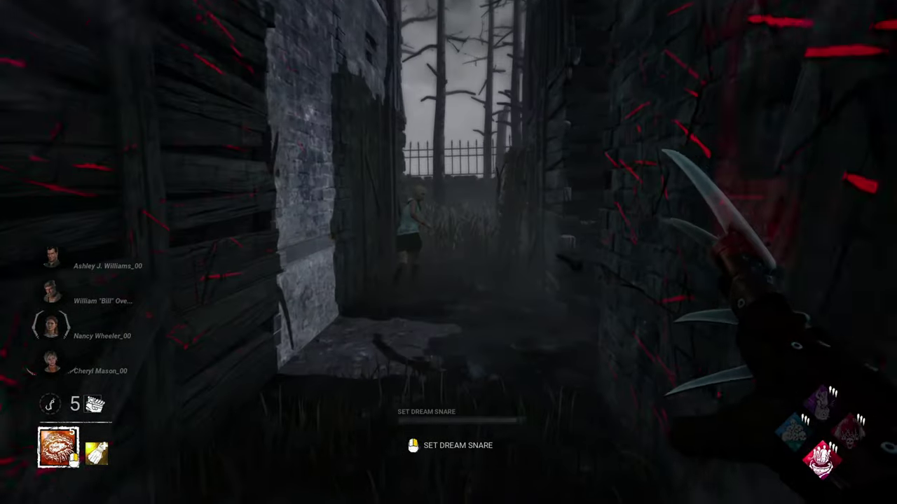
key(w)
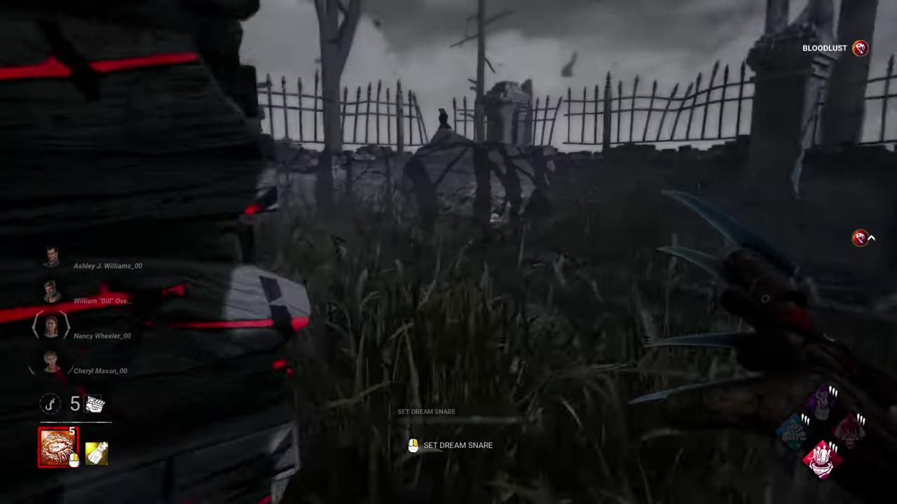
Pursue the survivor down the alley, recover from the dropped pallet, and start a Dream Projection
key(w)
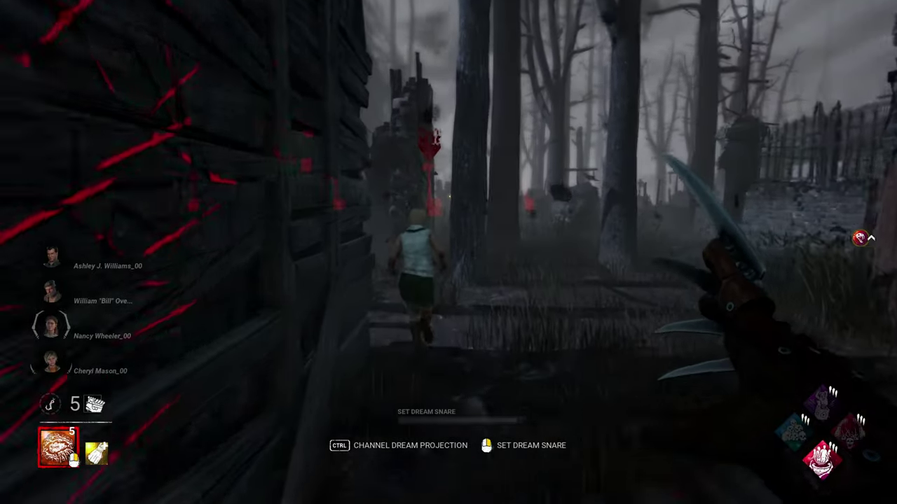
key(w)
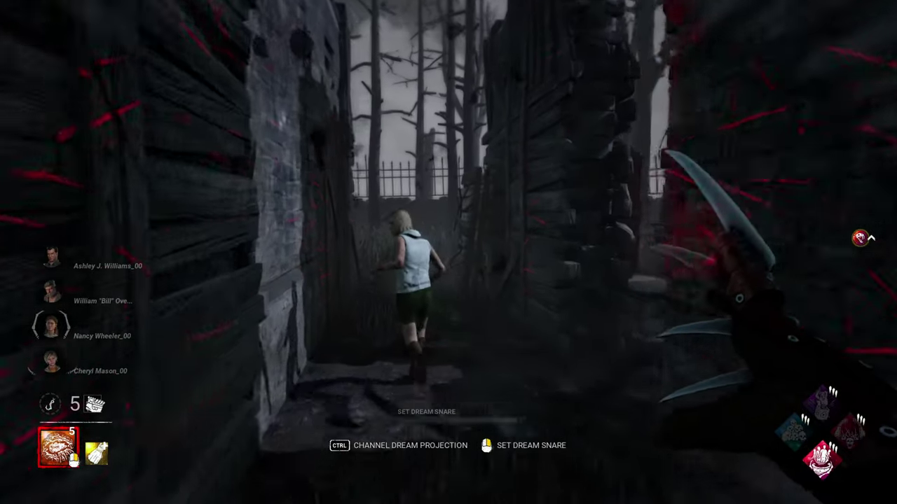
key(w)
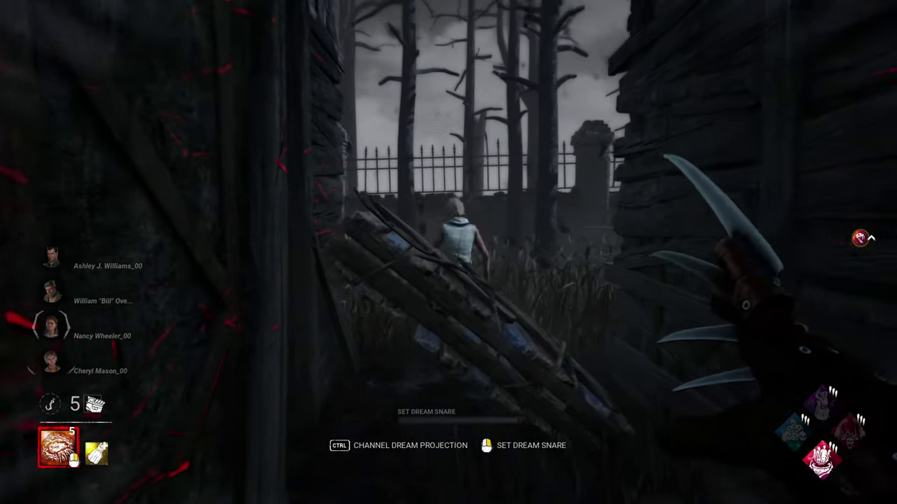
key(w)
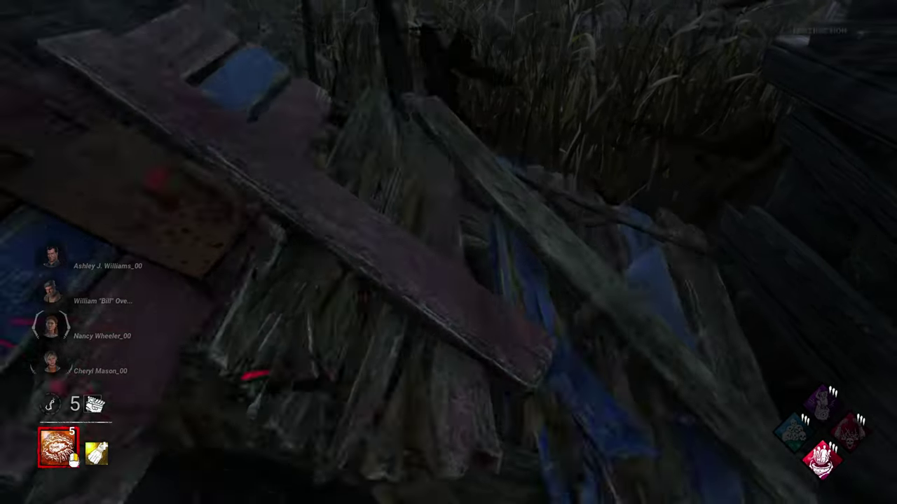
key(w)
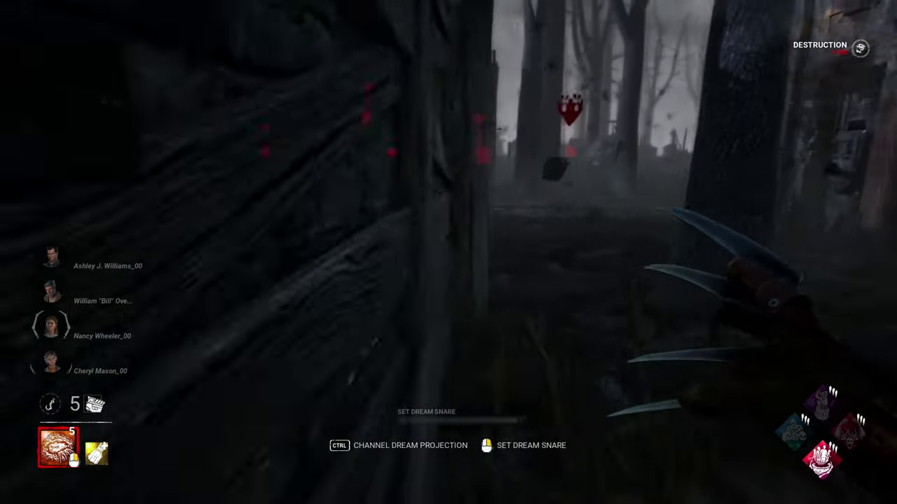
key(w)
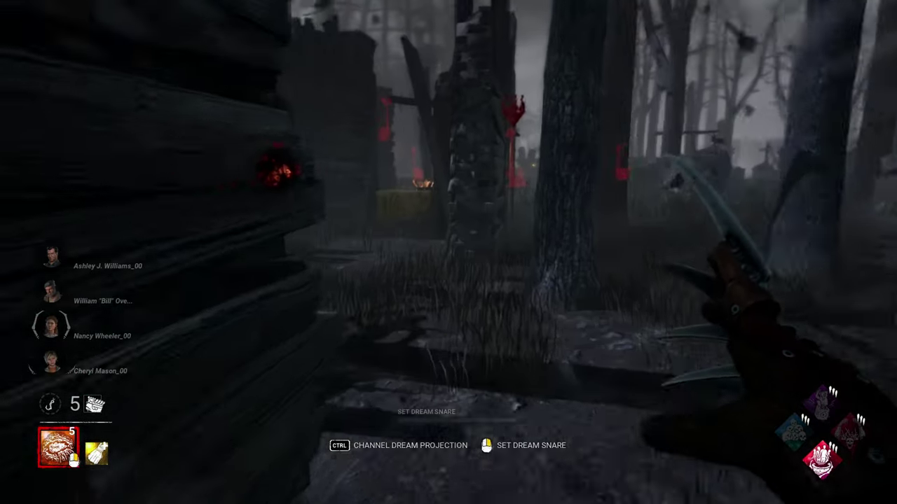
key(ctrl)
Complete the Dream Projection to the park generator and look around toward the archways
key(w)
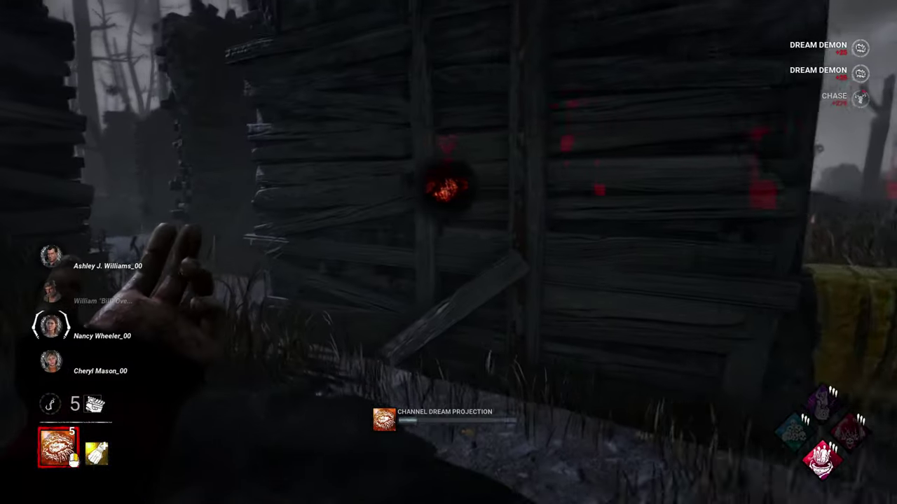
key(w)
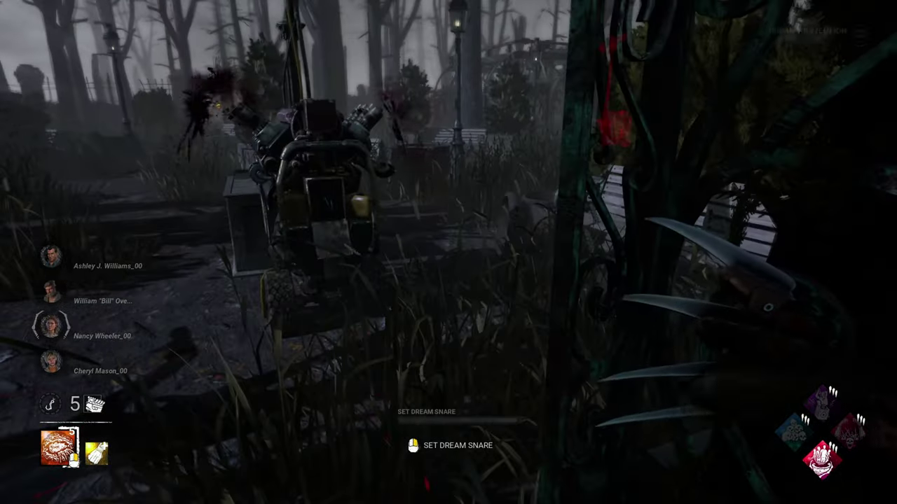
key(w)
key(w)
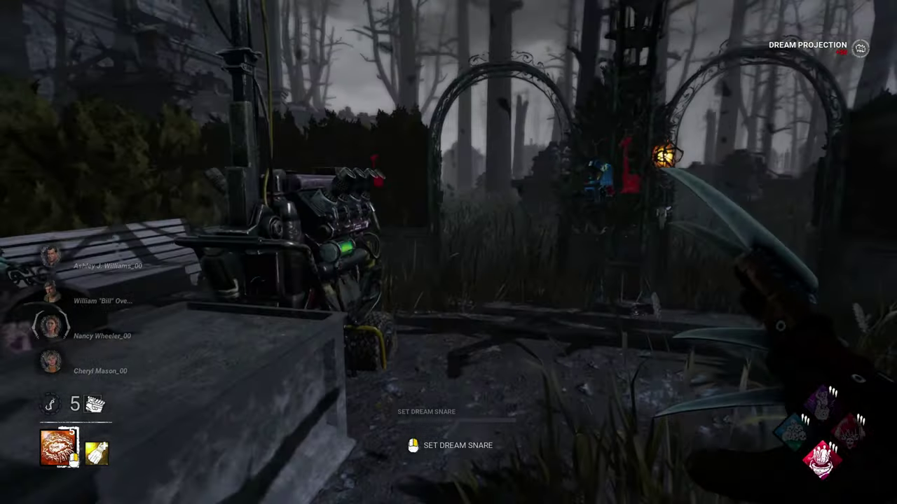
key(w)
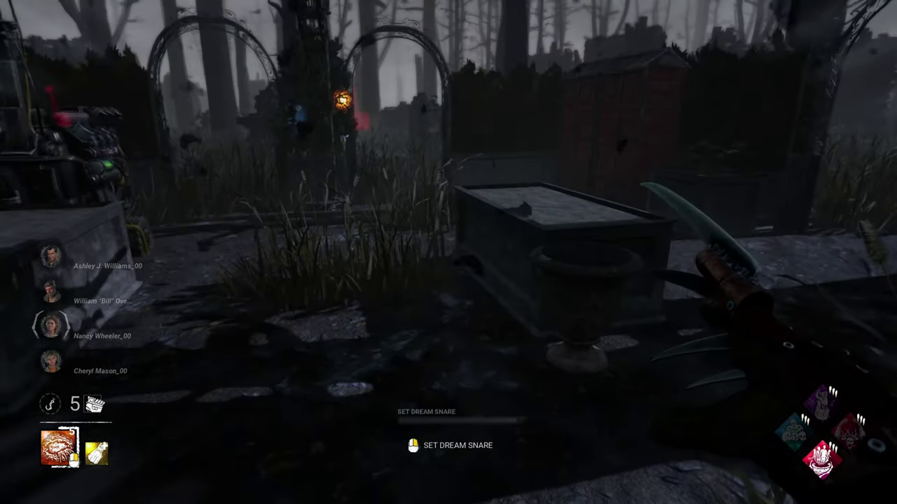
key(w)
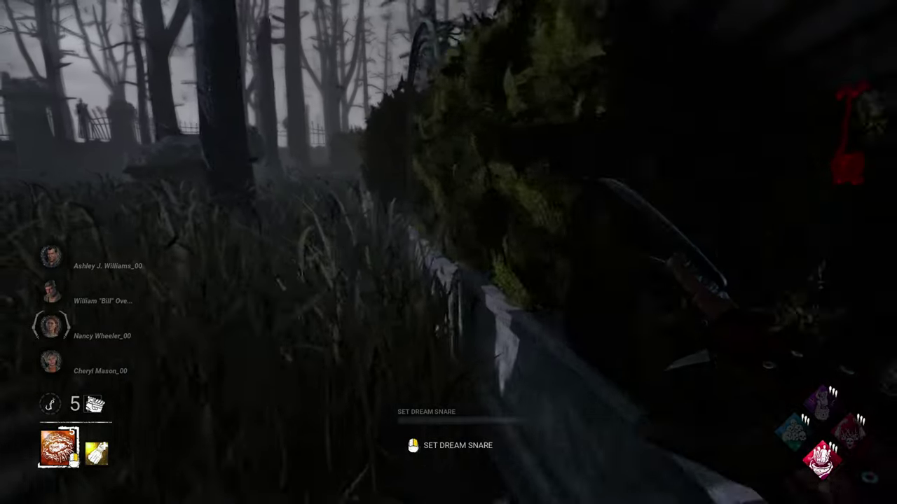
Walk the Nightmare through the cemetery gate, garden archway and tall grass into the building's dark corridor
key(w)
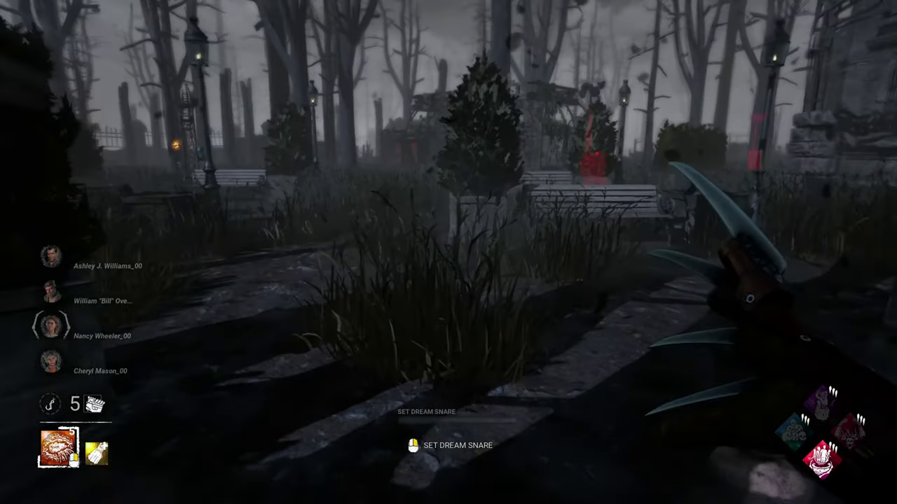
key(w)
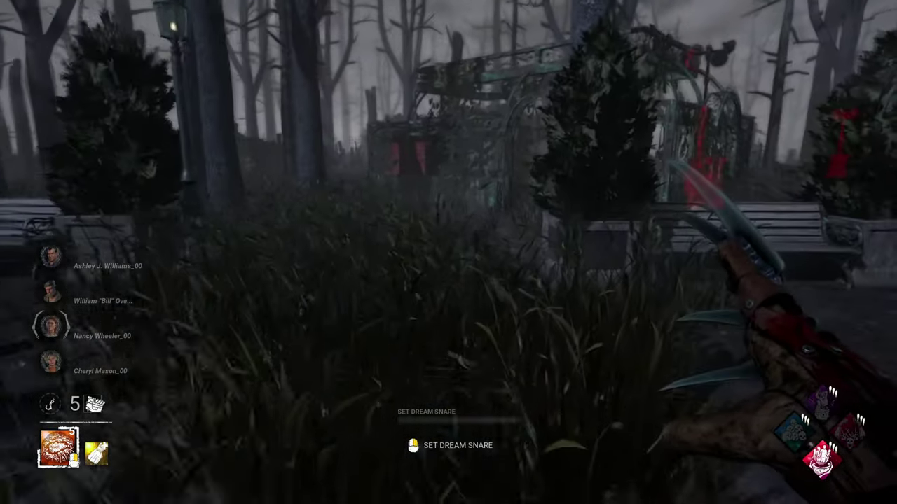
key(w)
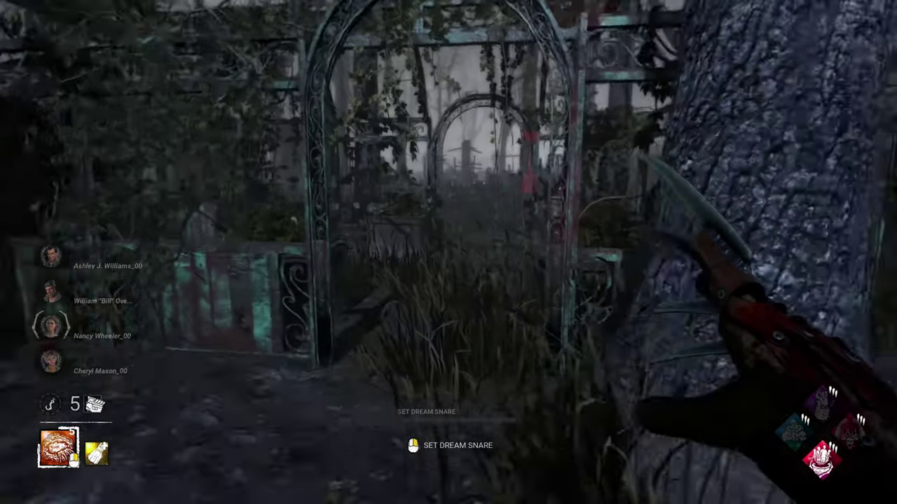
key(w)
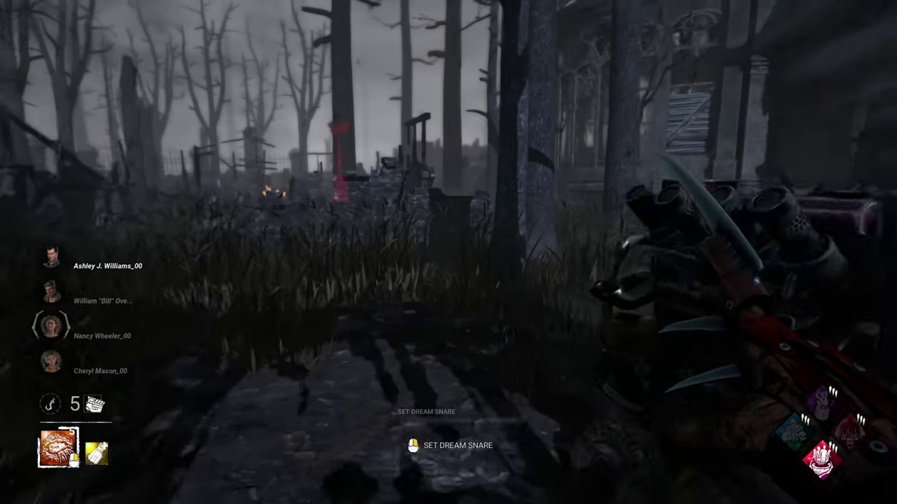
key(w)
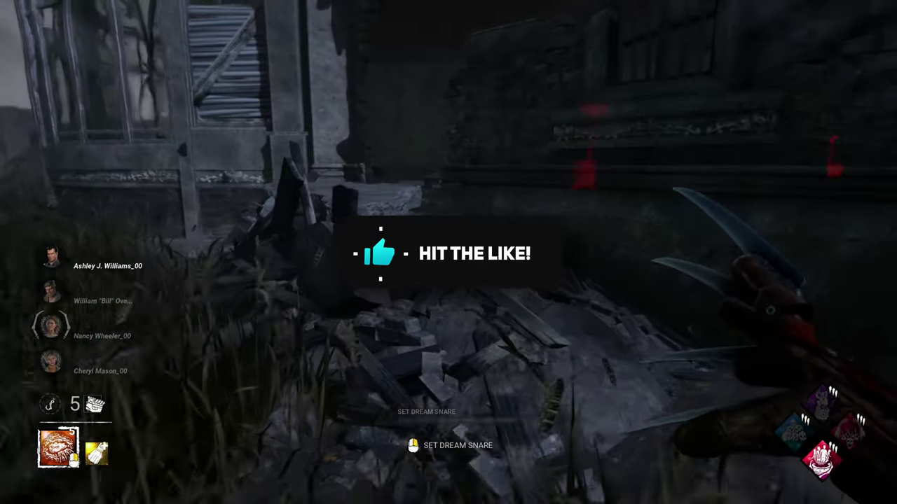
key(w)
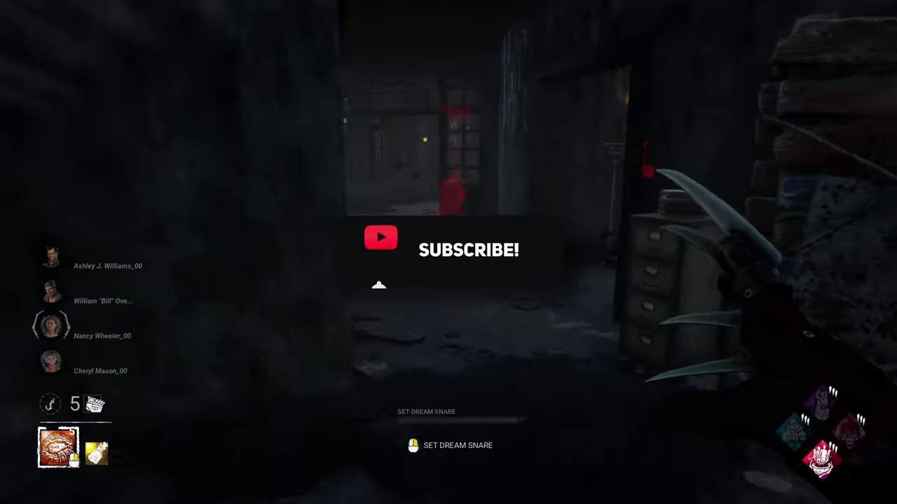